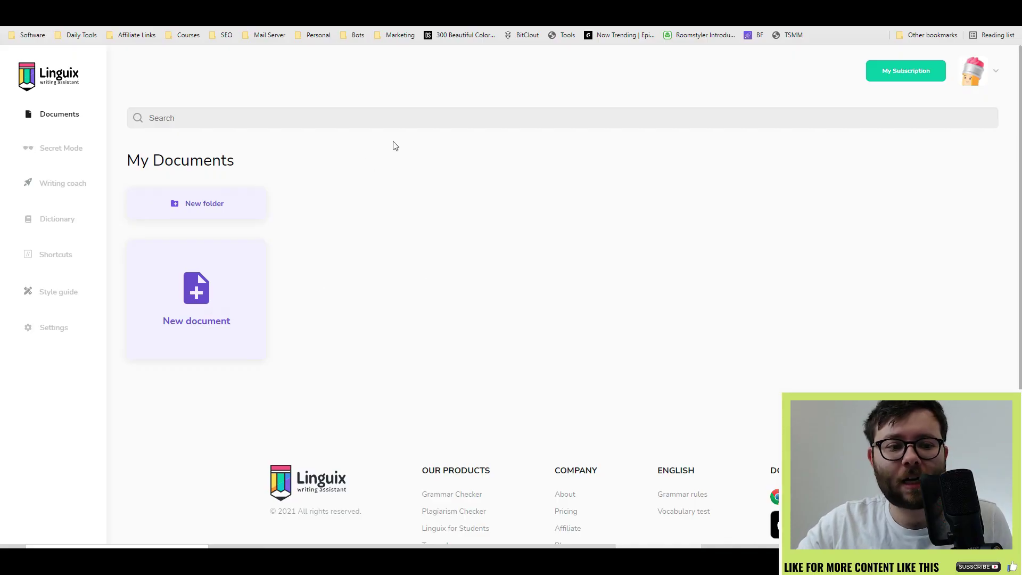
# Create a new folder named 'Dog Training' in My Documents and open it
pyautogui.click(370, 122)
pyautogui.click(372, 201)
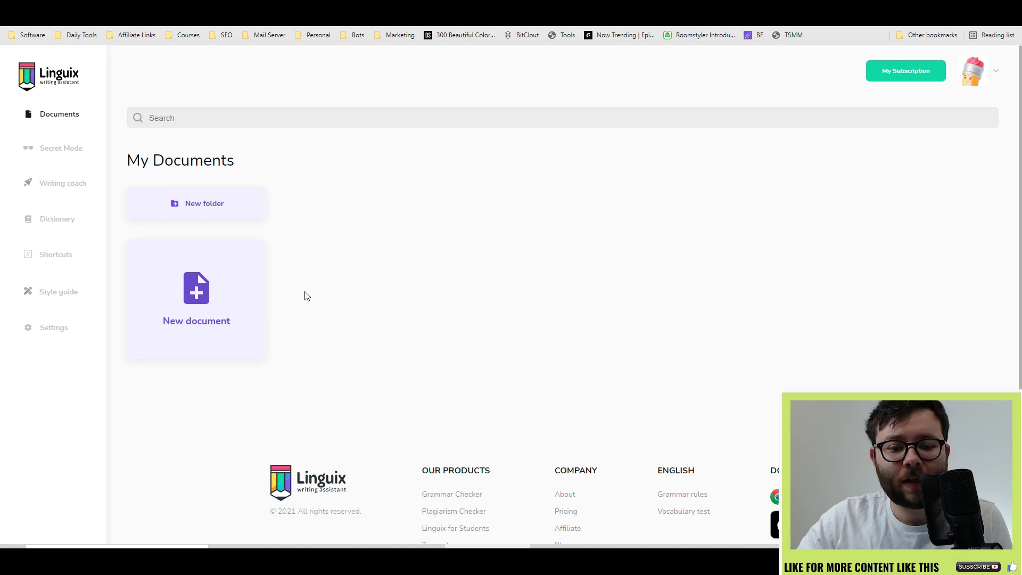
pyautogui.click(203, 205)
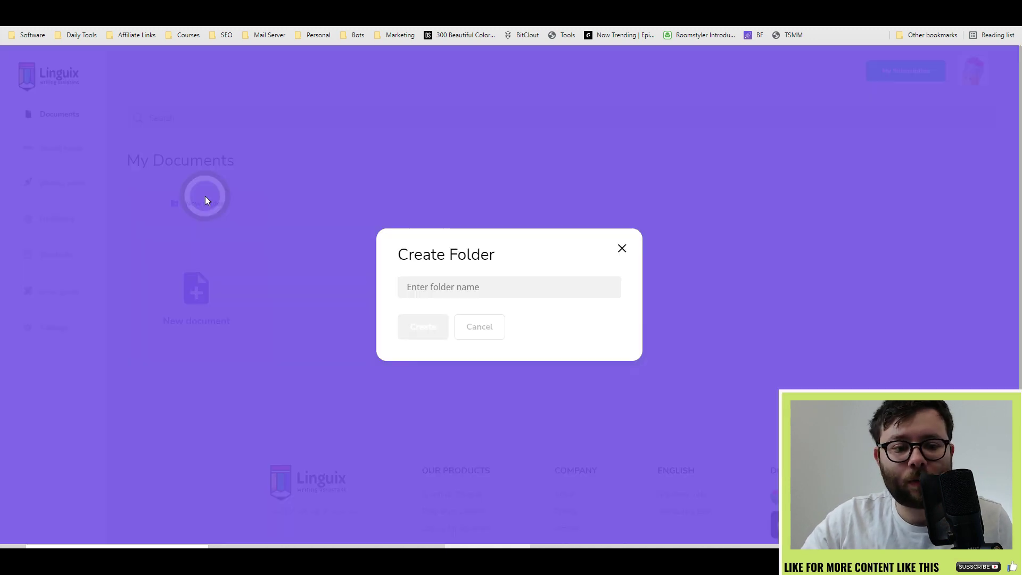
pyautogui.click(466, 279)
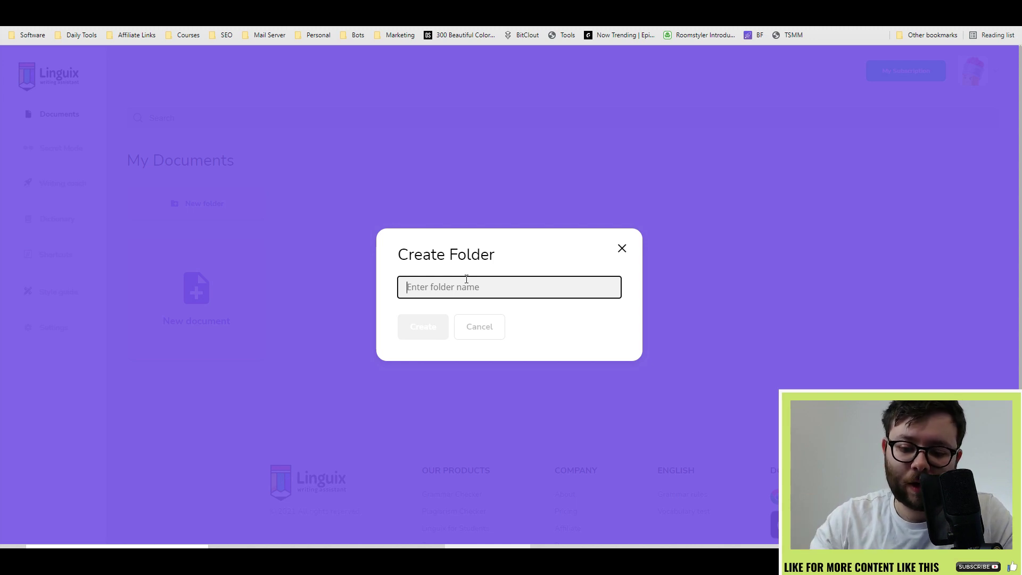
pyautogui.write('D')
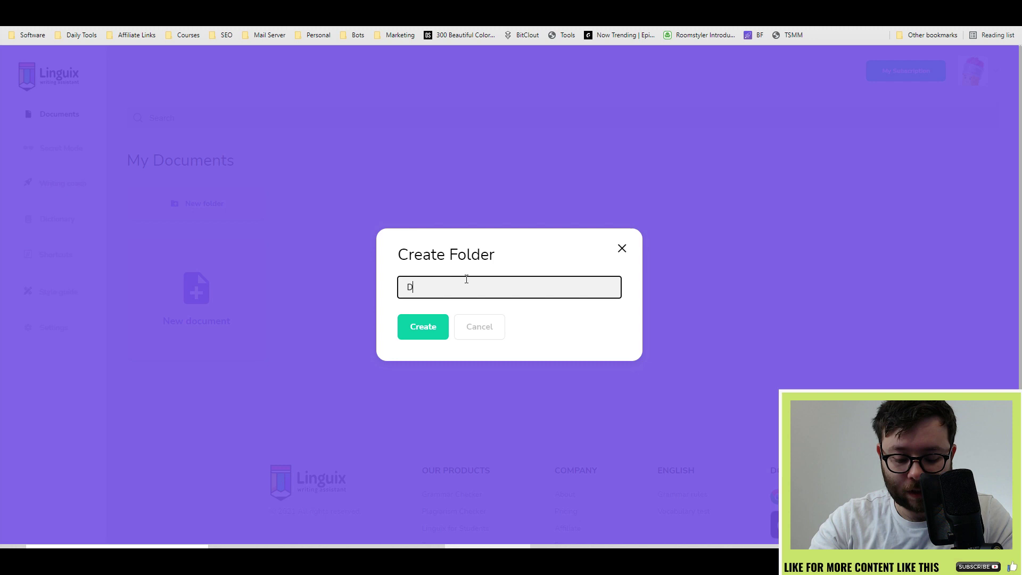
pyautogui.write('og Training')
pyautogui.click(424, 326)
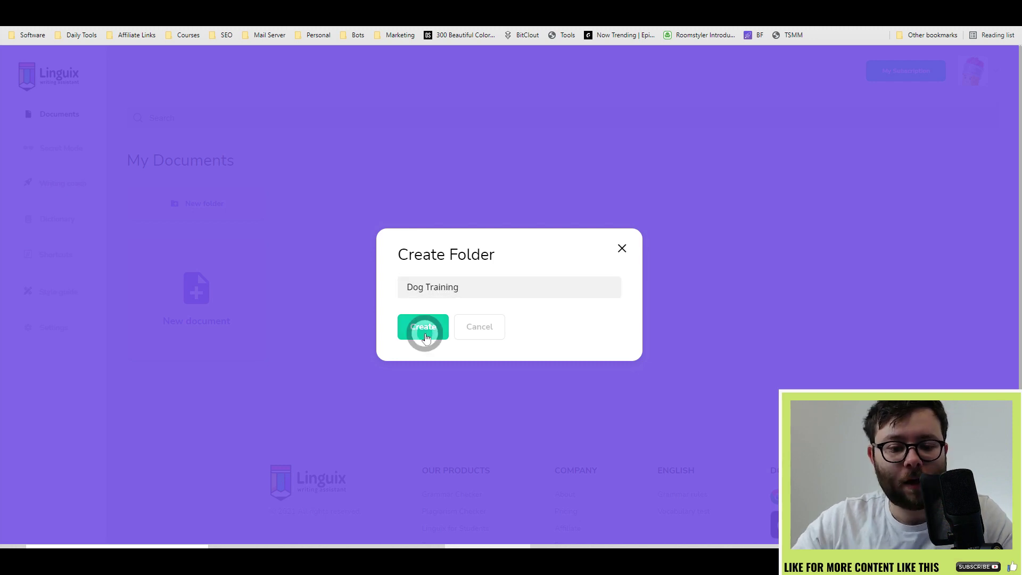
pyautogui.click(323, 153)
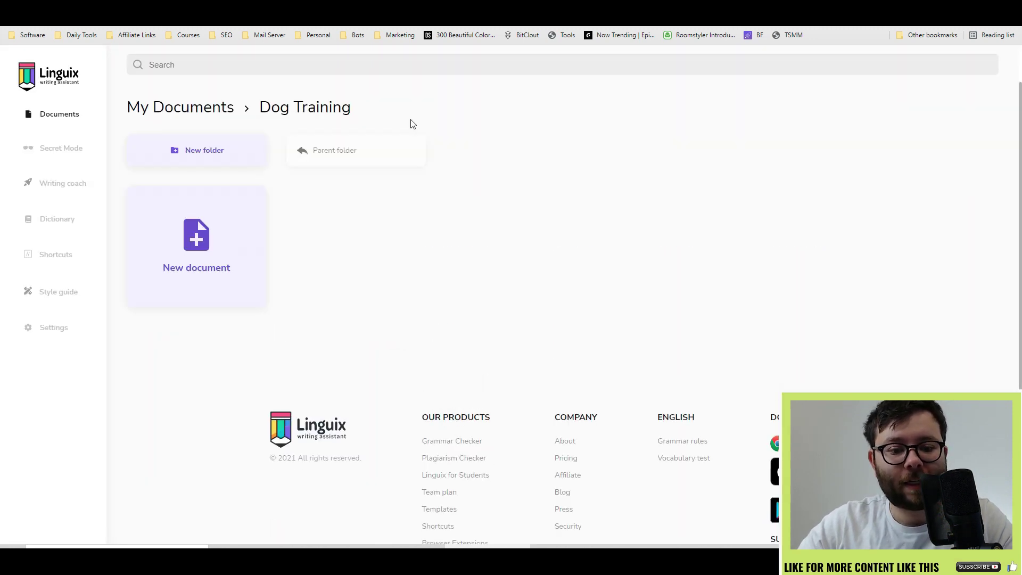
# Add a blank document titled 'How to teach a dog to sit' in the Dog Training folder
pyautogui.click(178, 237)
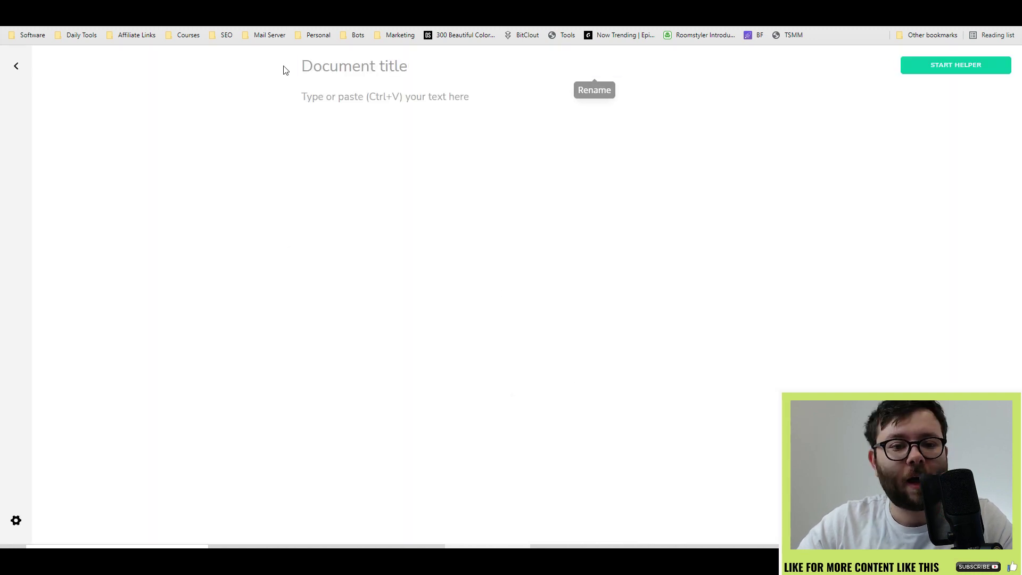
pyautogui.click(321, 67)
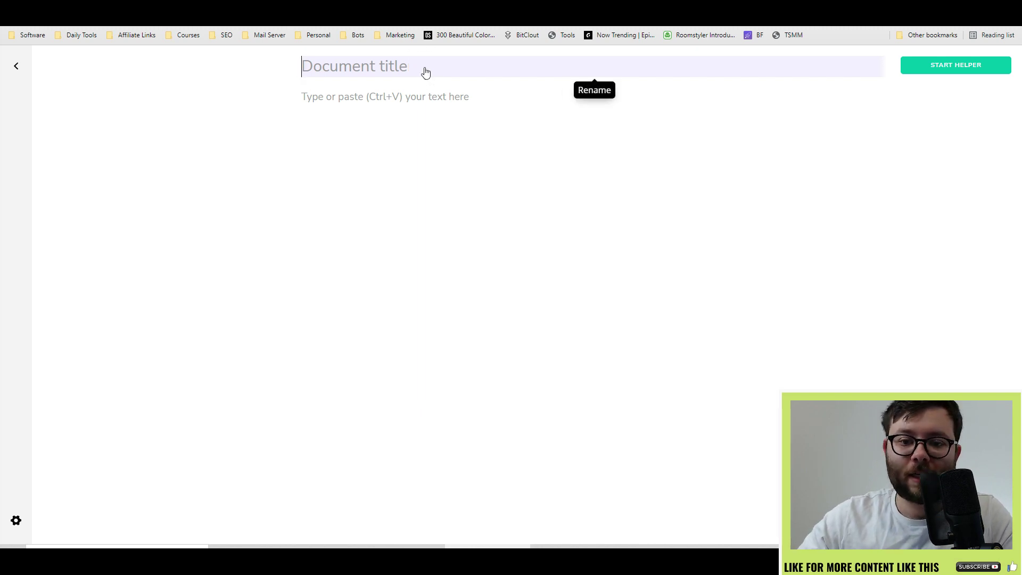
pyautogui.write('How to')
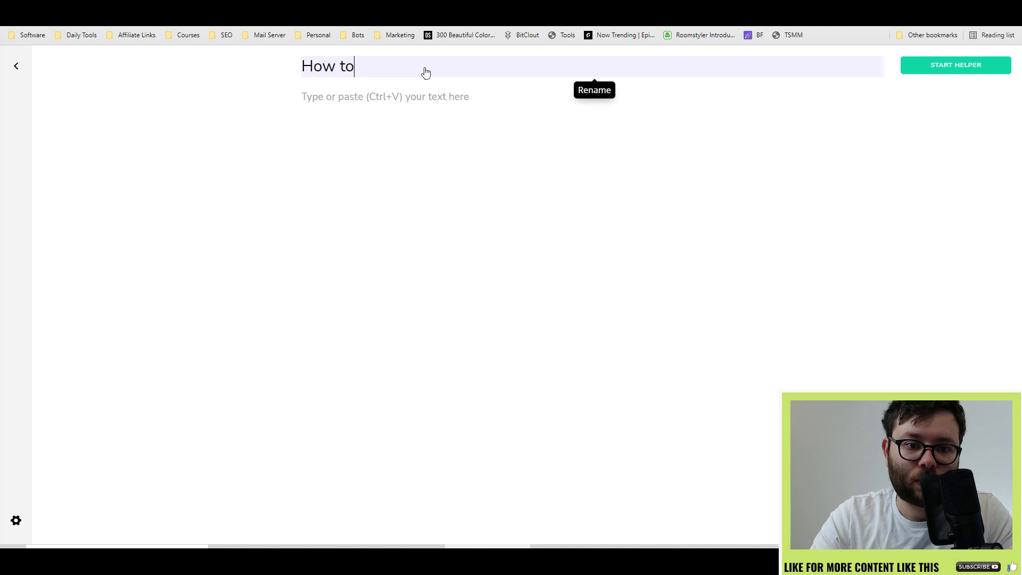
pyautogui.write(' teach a dog to sit')
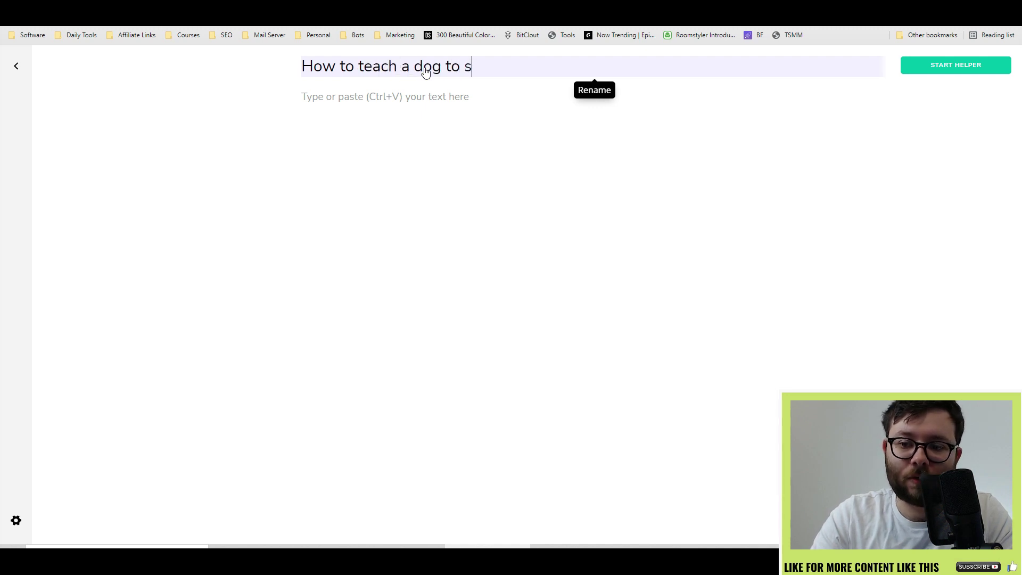
pyautogui.click(430, 102)
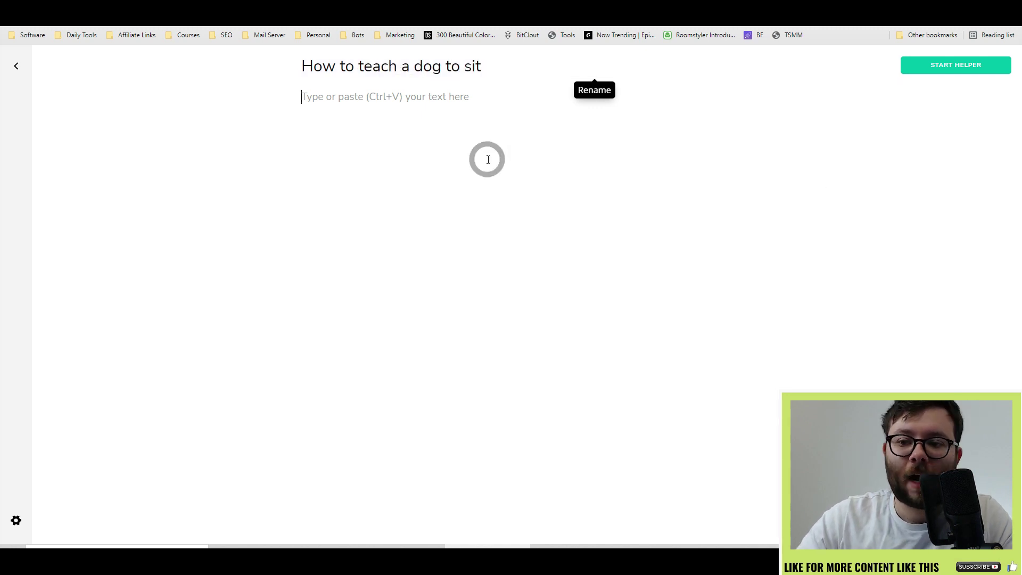
# Turn on the writing helper and glance at the document statistics
pyautogui.click(956, 70)
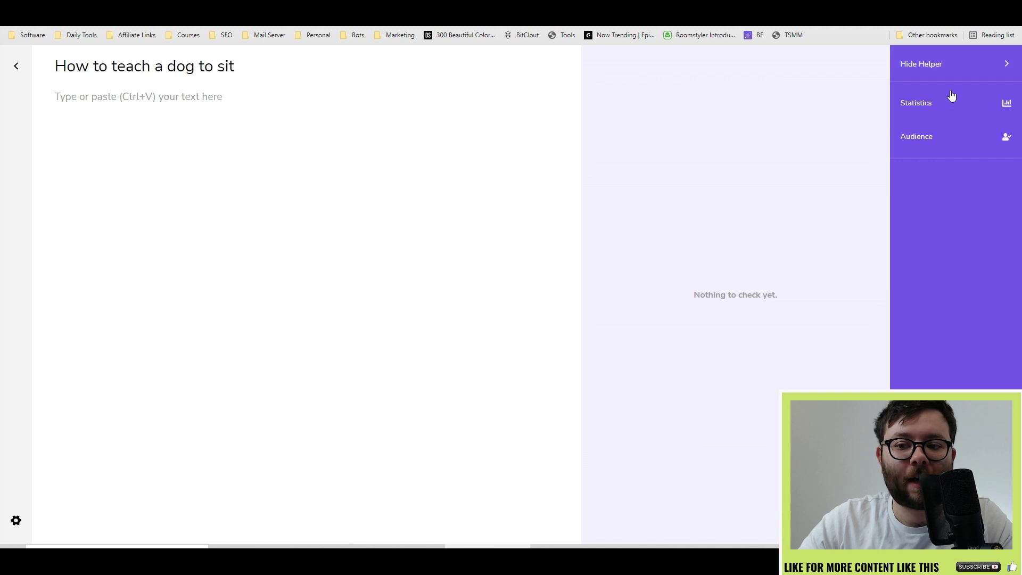
pyautogui.click(923, 112)
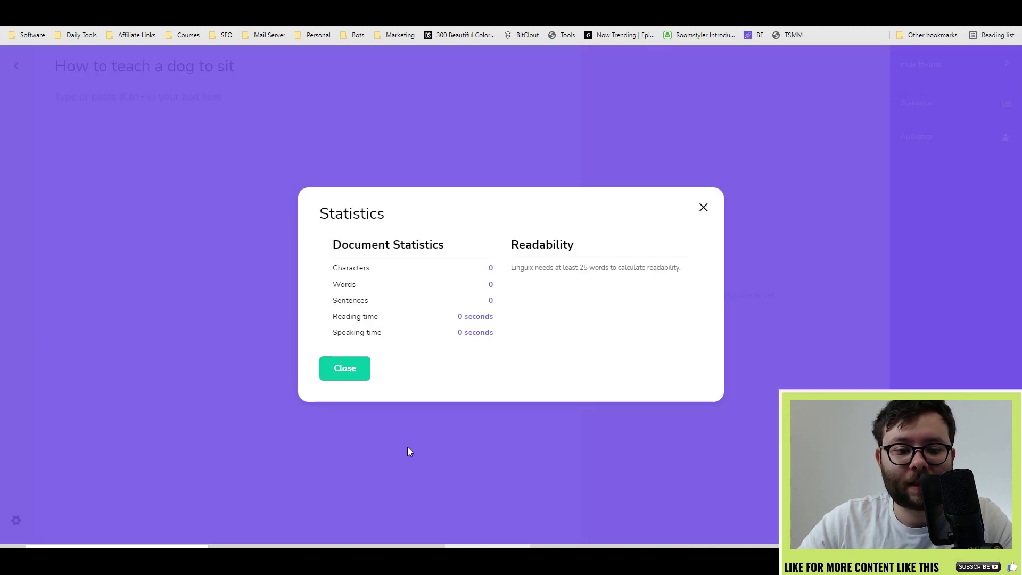
pyautogui.click(704, 208)
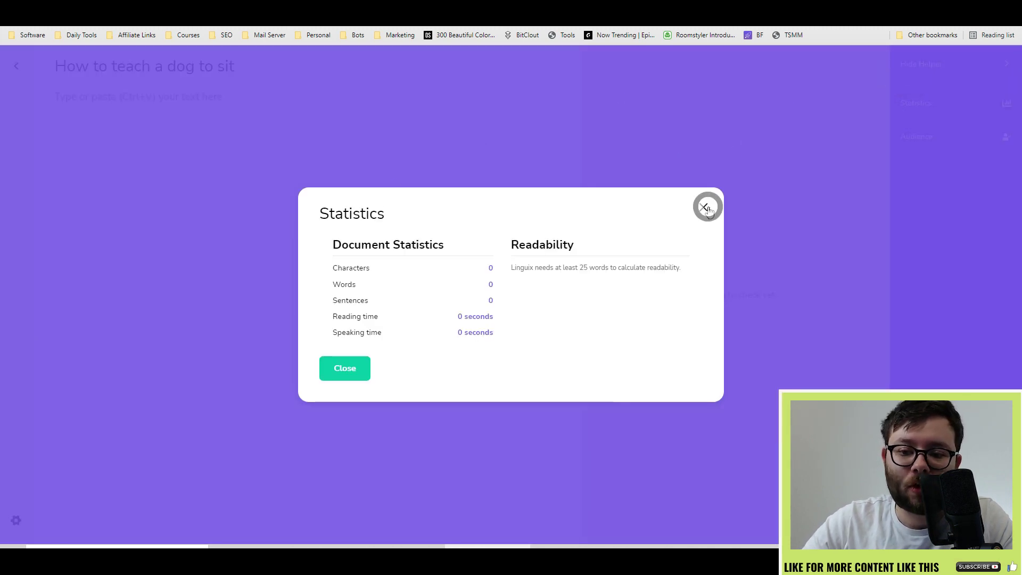
# Set the audience to General, the goal to Share info and the emotion to Calm, then save
pyautogui.click(899, 155)
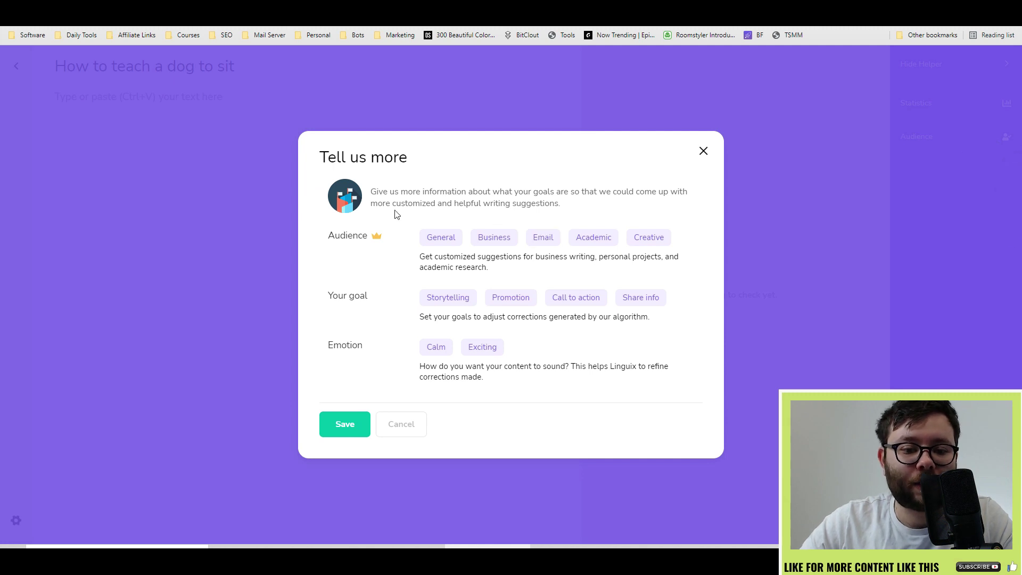
pyautogui.click(455, 244)
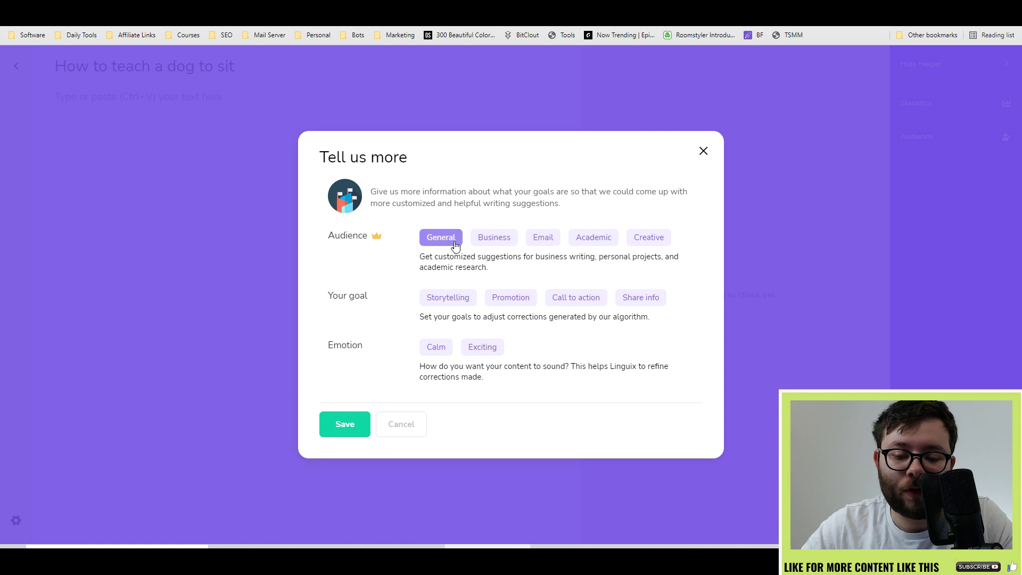
pyautogui.click(455, 245)
pyautogui.click(456, 245)
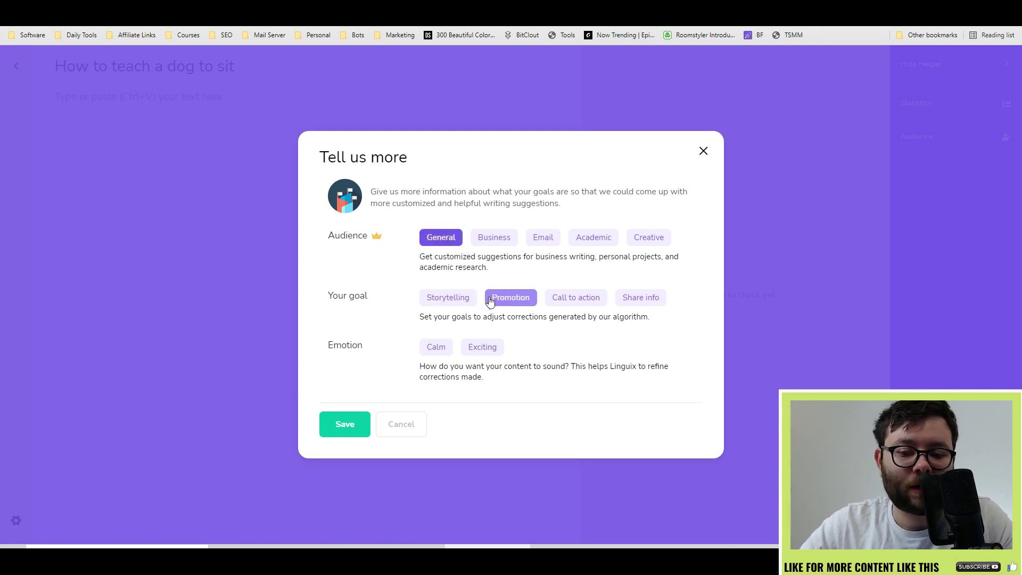
pyautogui.click(663, 300)
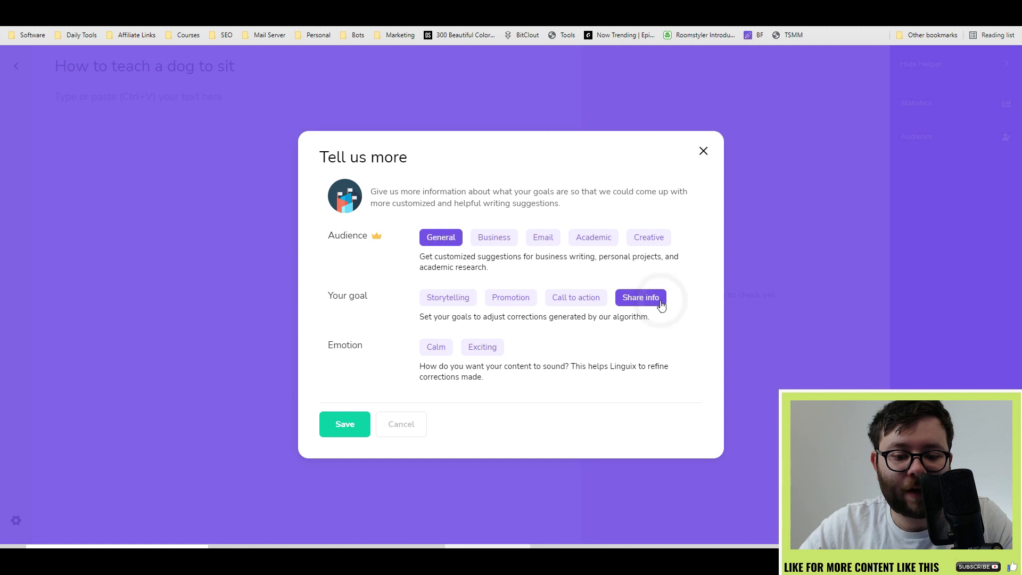
pyautogui.click(432, 348)
pyautogui.click(367, 420)
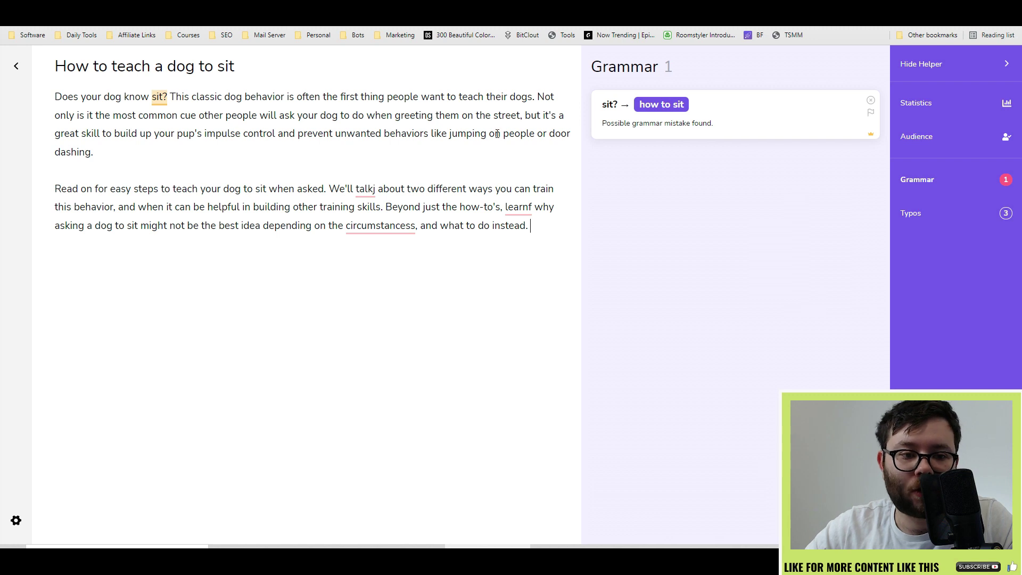
# Fix the grammar issue by replacing 'sit?' with 'how to sit'
pyautogui.moveTo(54, 97); pyautogui.dragTo(181, 97)
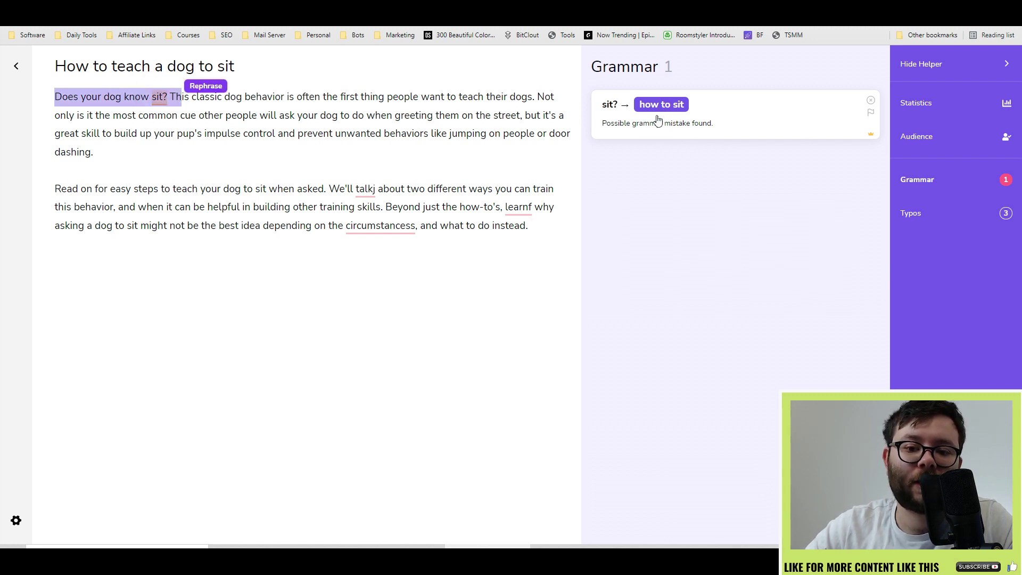
pyautogui.click(711, 122)
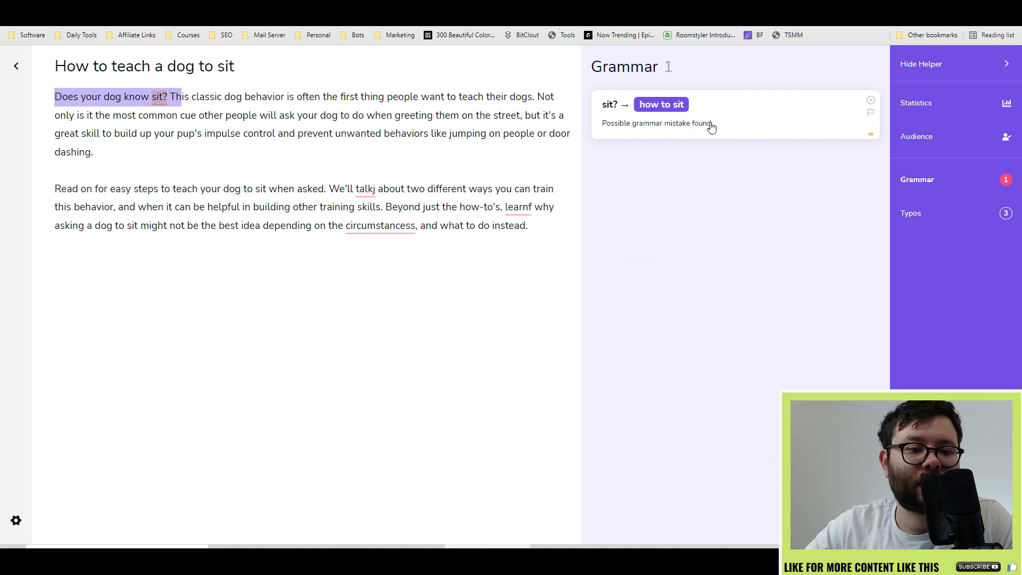
pyautogui.click(687, 114)
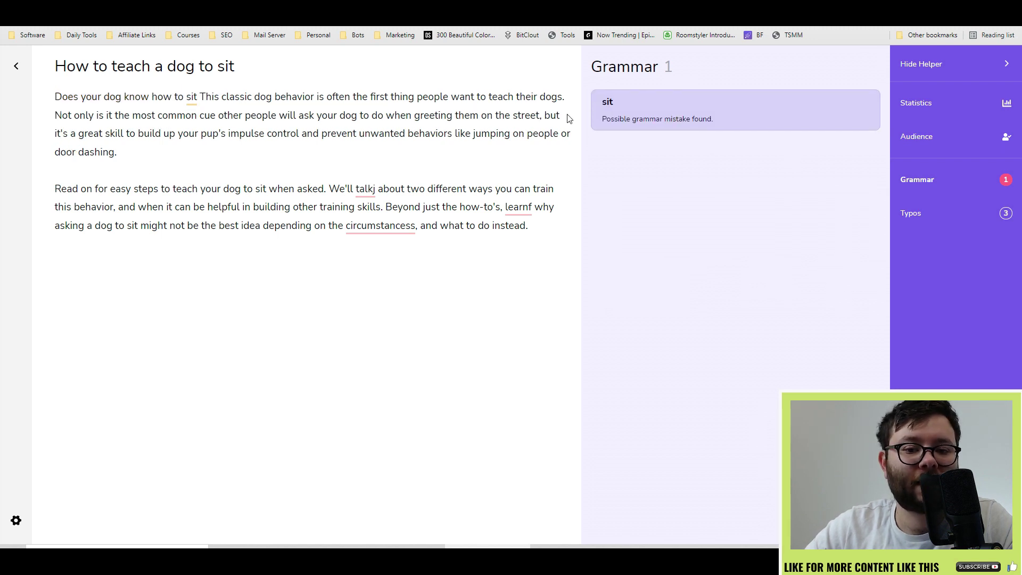
# Correct the typos talkj, learnf and circumstancess to talk, learn and circumstances
pyautogui.click(932, 216)
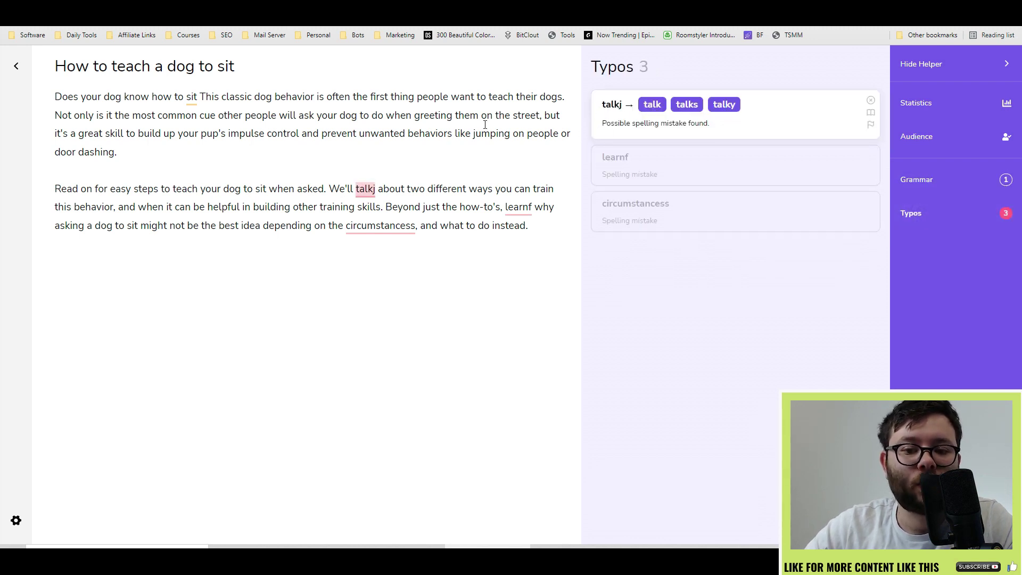
pyautogui.click(654, 105)
pyautogui.click(655, 164)
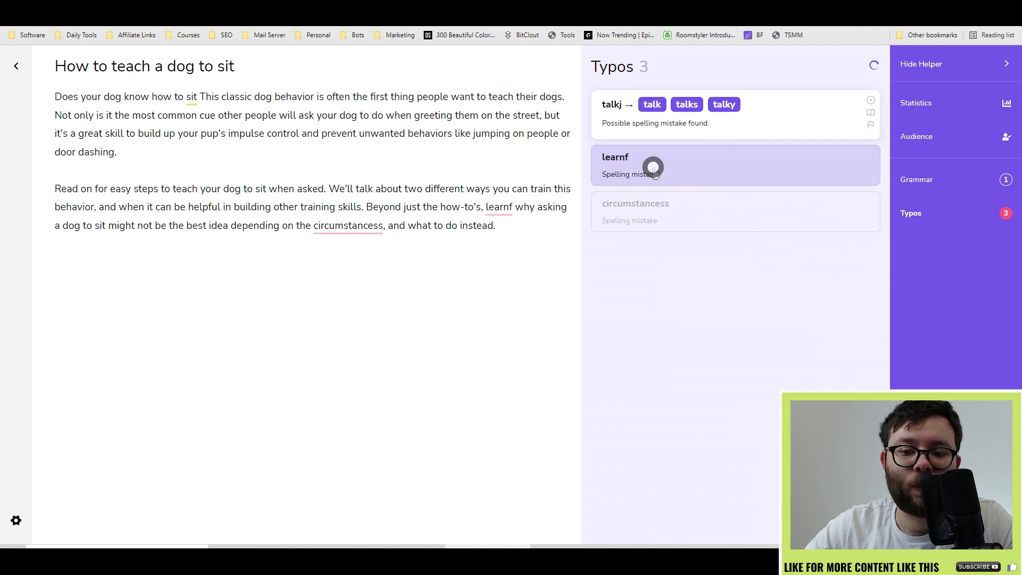
pyautogui.click(662, 105)
pyautogui.click(662, 160)
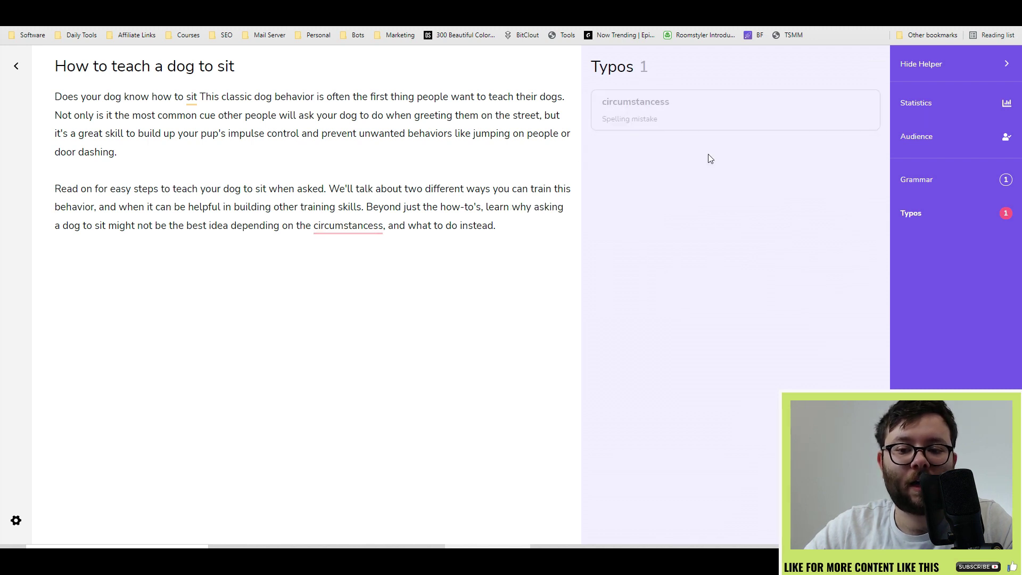
pyautogui.click(723, 105)
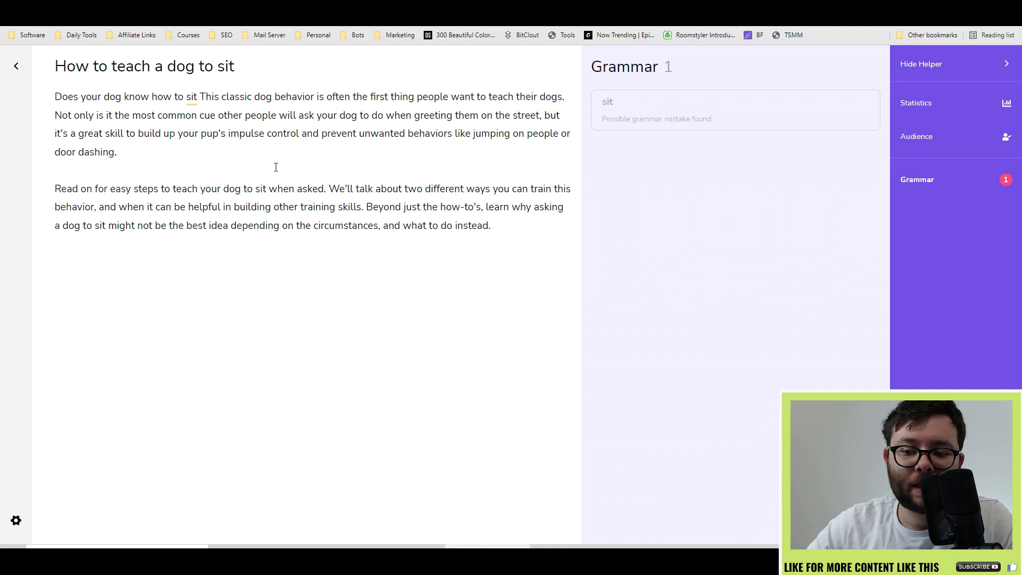
# Paste the dog-training text into the Secret Mode editor
pyautogui.click(16, 66)
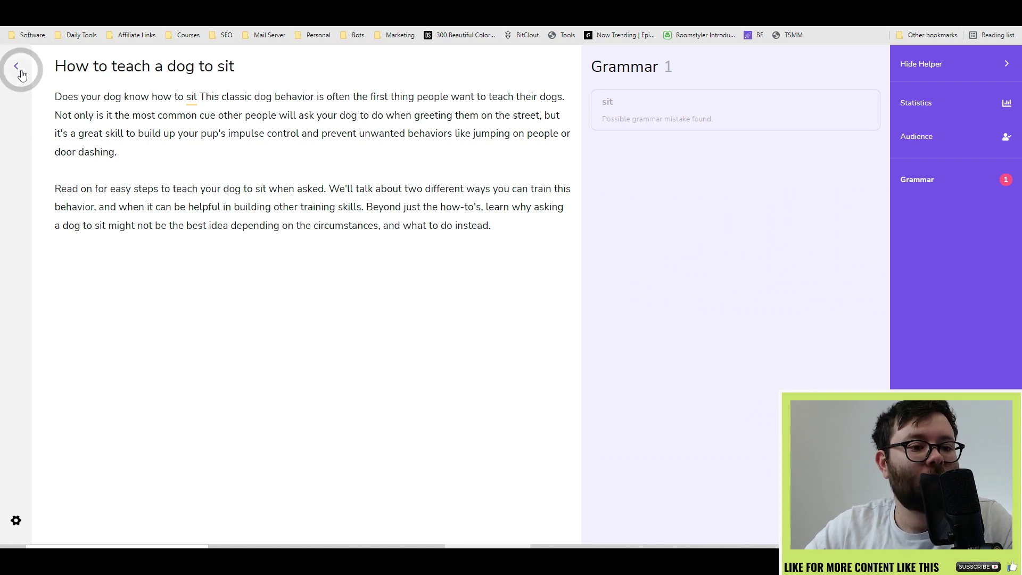
pyautogui.click(72, 153)
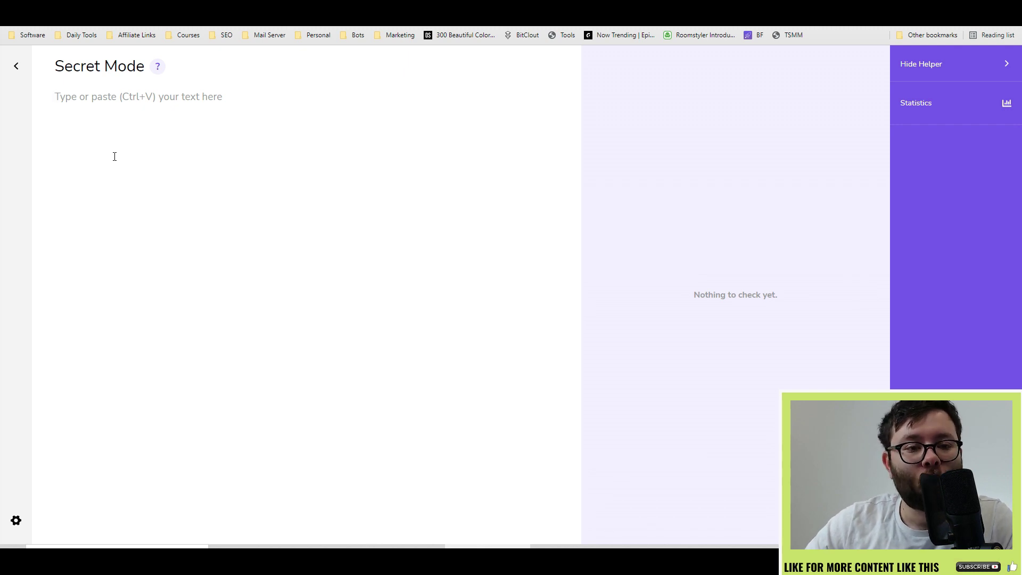
pyautogui.hotkey('ctrl', 'v')
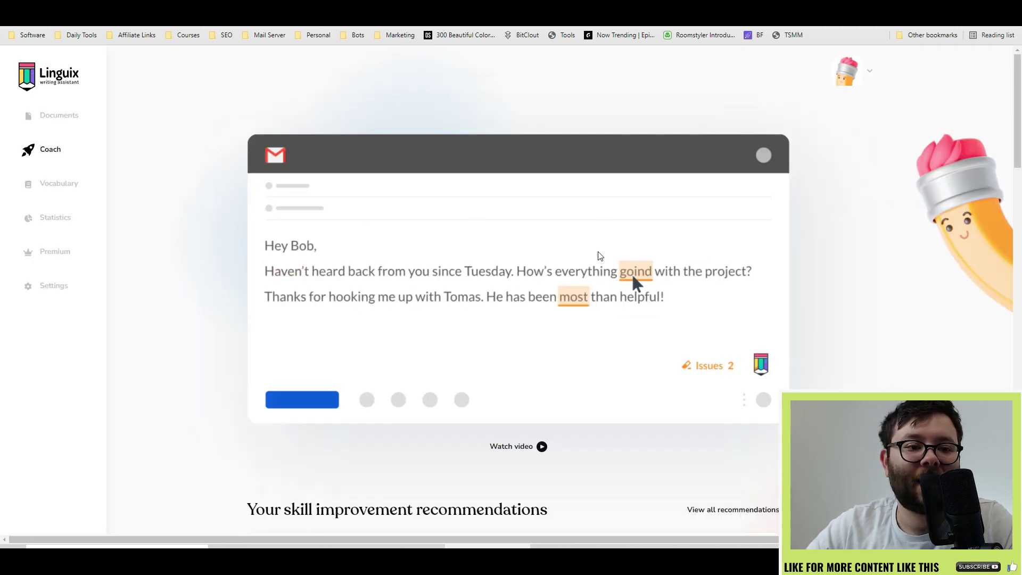
# Open the Articles card under Beginner in the Coach's Grammar skills
pyautogui.scroll(-2, 826, 266)
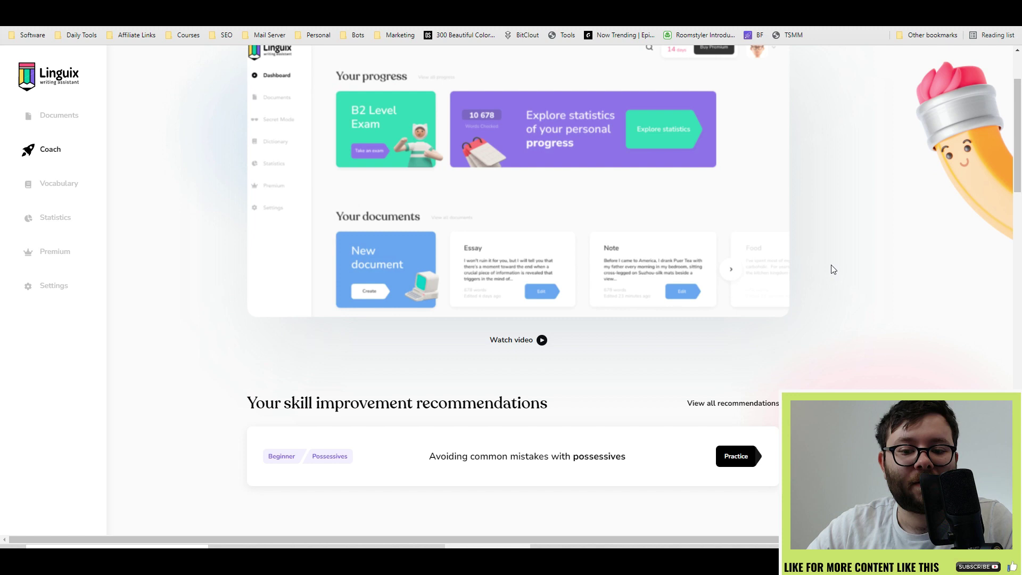
pyautogui.scroll(-3, 833, 270)
pyautogui.scroll(-2, 833, 269)
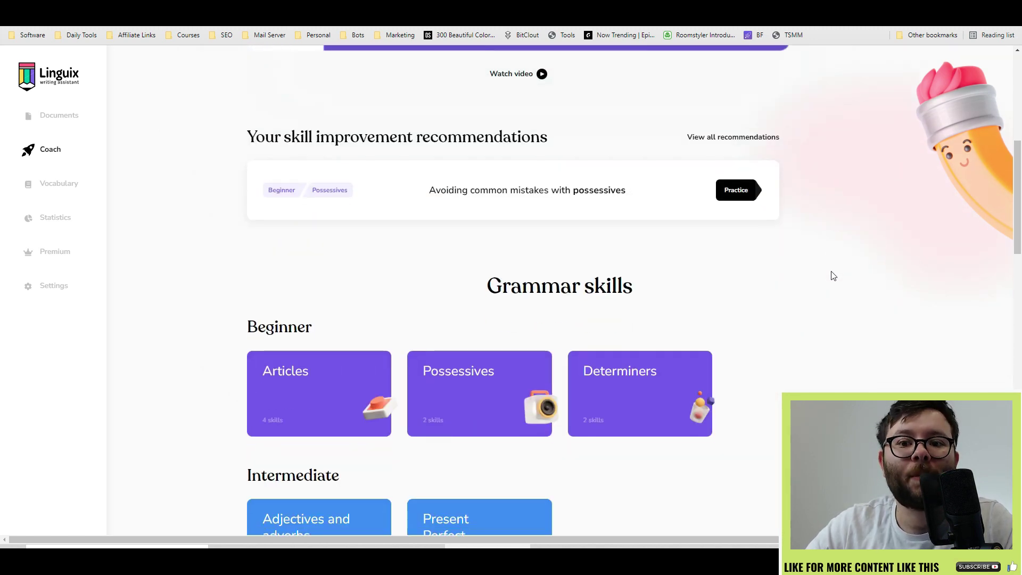
pyautogui.scroll(-1, 833, 273)
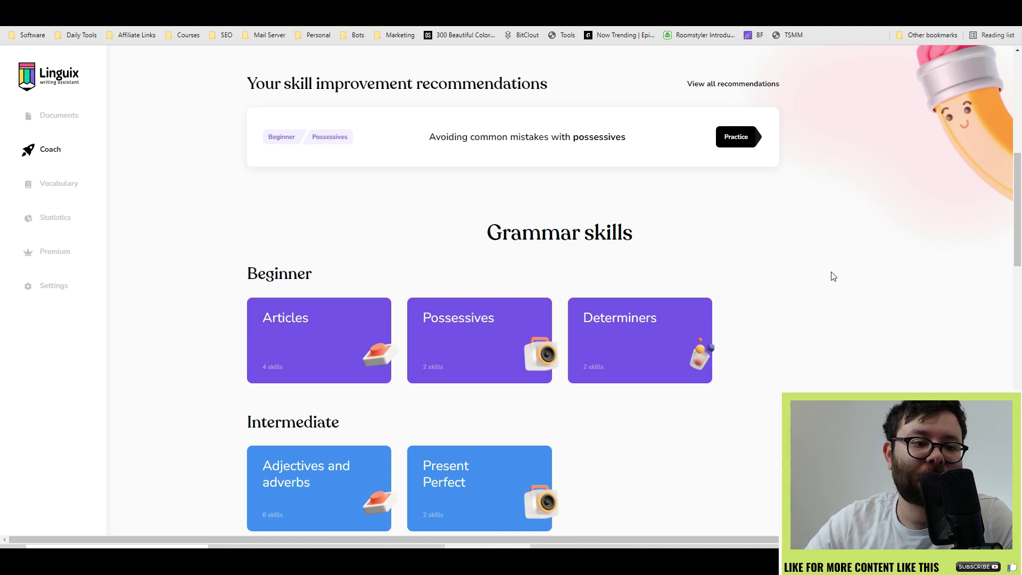
pyautogui.click(311, 346)
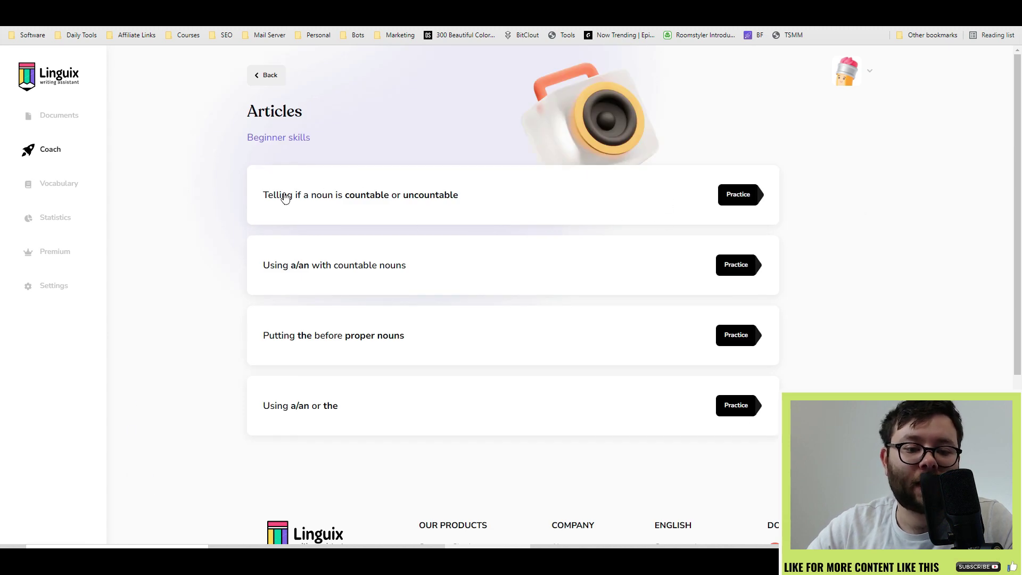
# Practise 'Putting the before proper nouns', keeping 'the' before ProtonMail
pyautogui.click(739, 339)
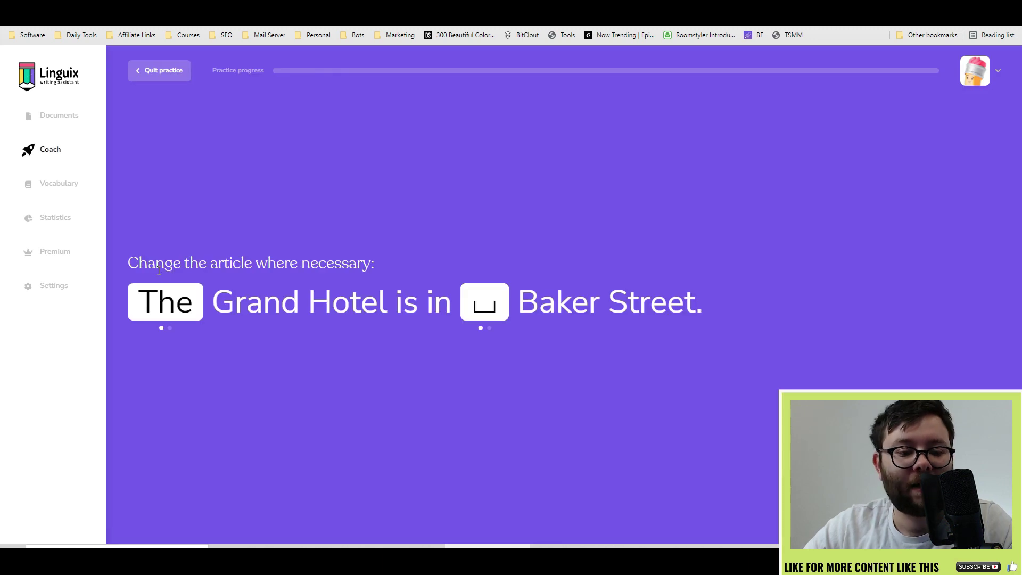
pyautogui.moveTo(158, 271); pyautogui.dragTo(440, 282)
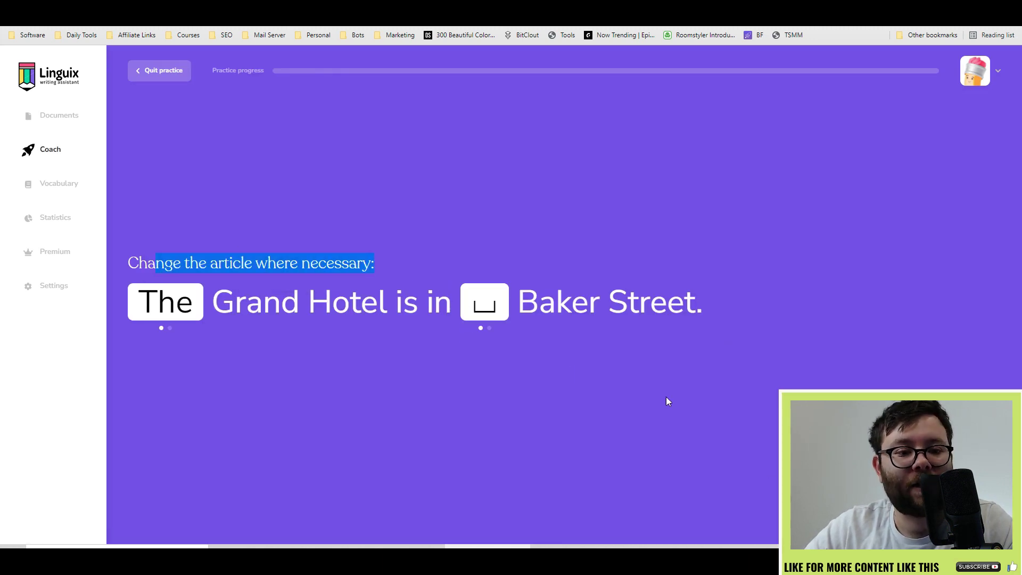
pyautogui.press('Return')
pyautogui.click(775, 334)
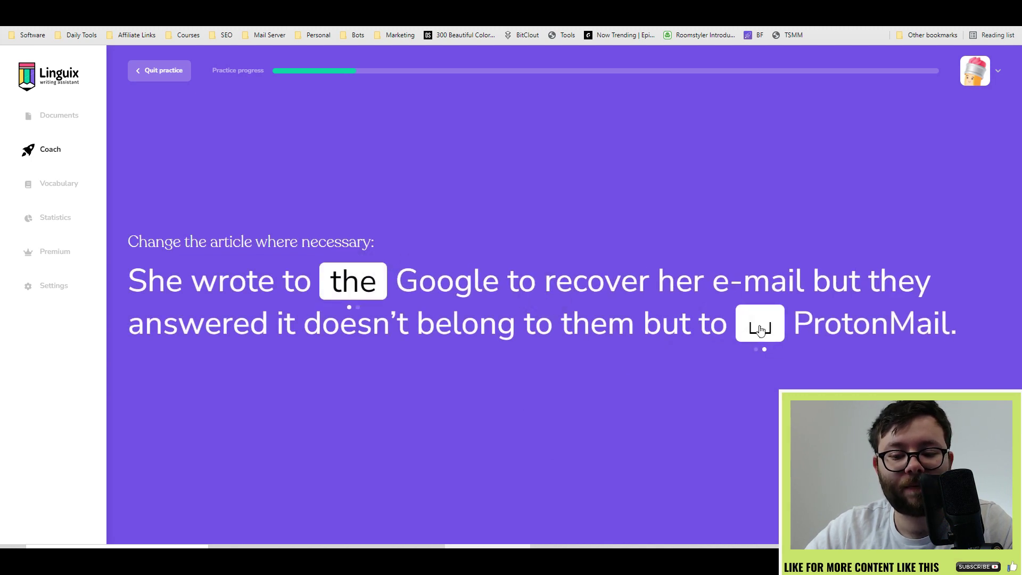
pyautogui.click(760, 330)
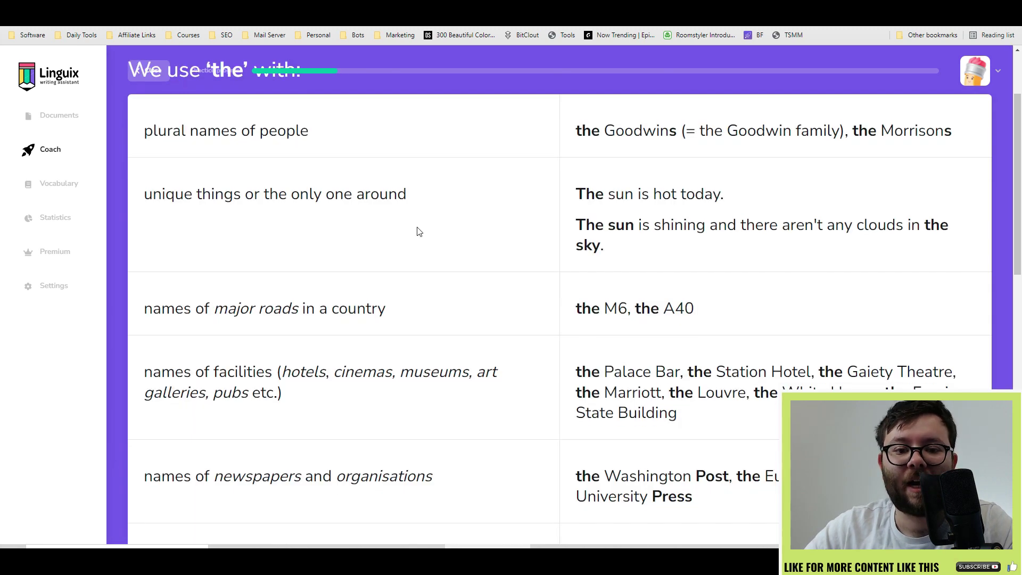
pyautogui.scroll(-10, 423, 240)
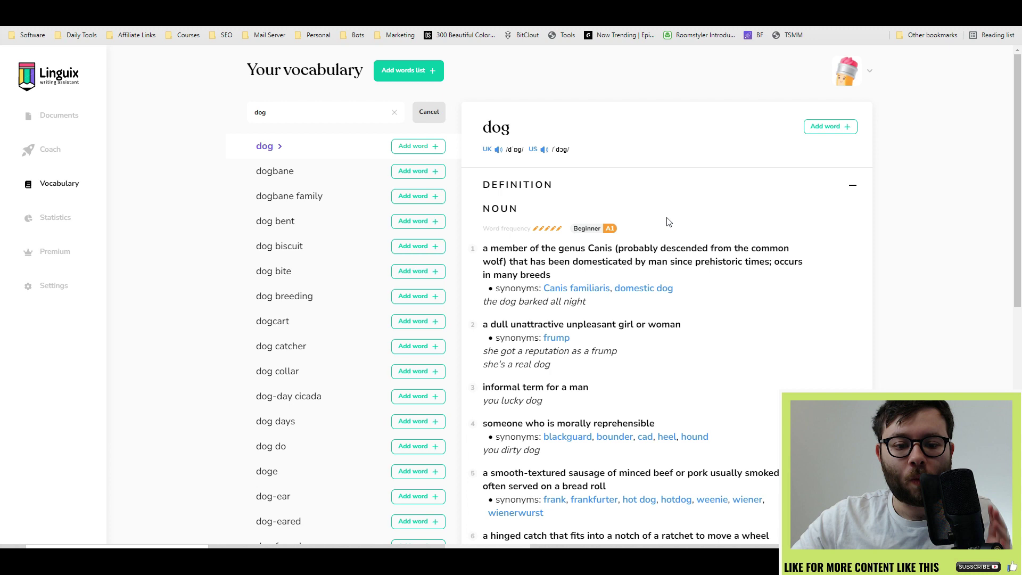
# Add a new vocabulary words list named 'Monetisation'
pyautogui.click(411, 80)
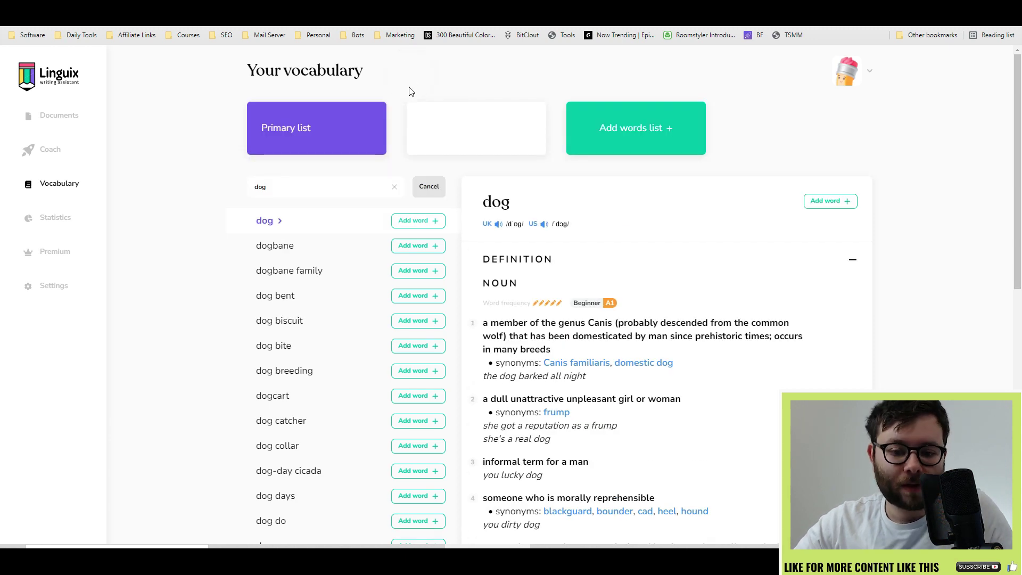
pyautogui.write('Monet')
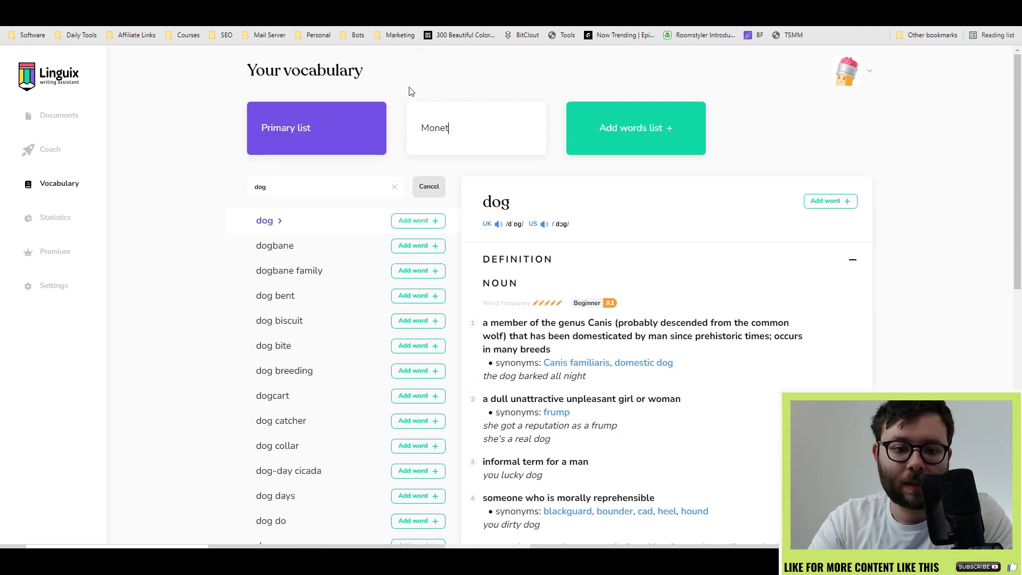
pyautogui.write('isation')
pyautogui.press('Return')
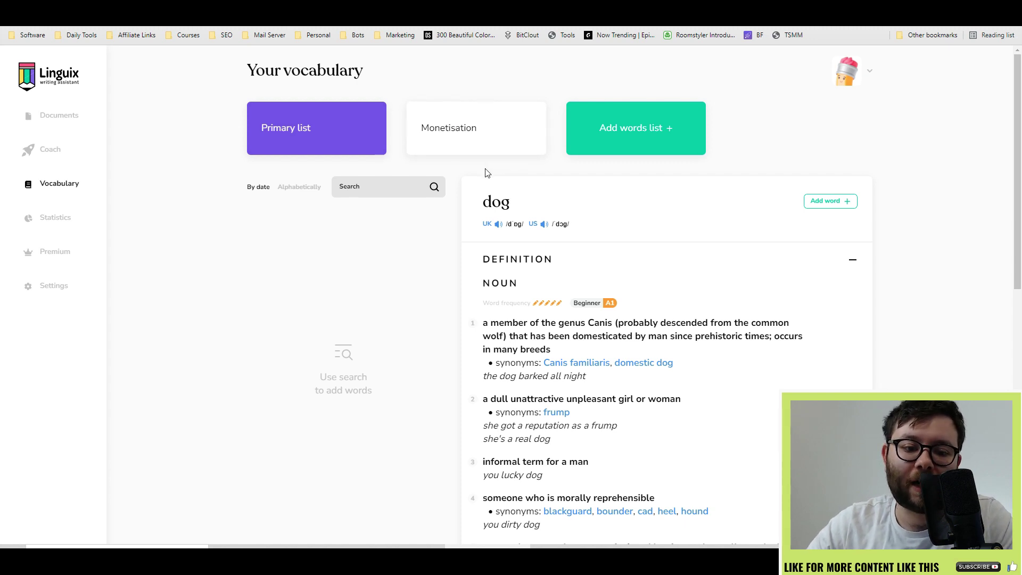
# Play the UK pronunciation of the word 'dog'
pyautogui.scroll(-4, 518, 149)
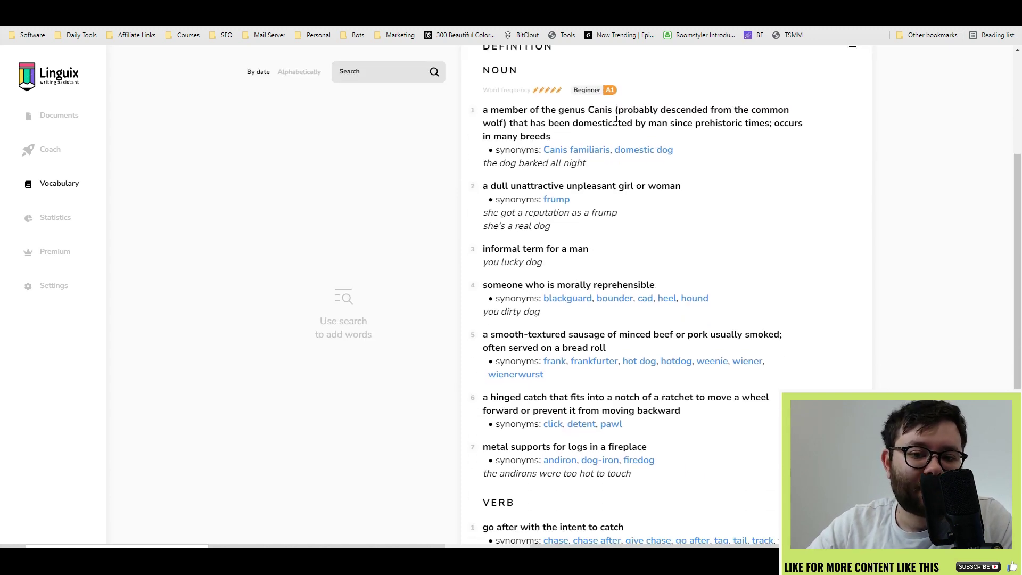
pyautogui.scroll(-1, 546, 77)
pyautogui.scroll(5, 546, 78)
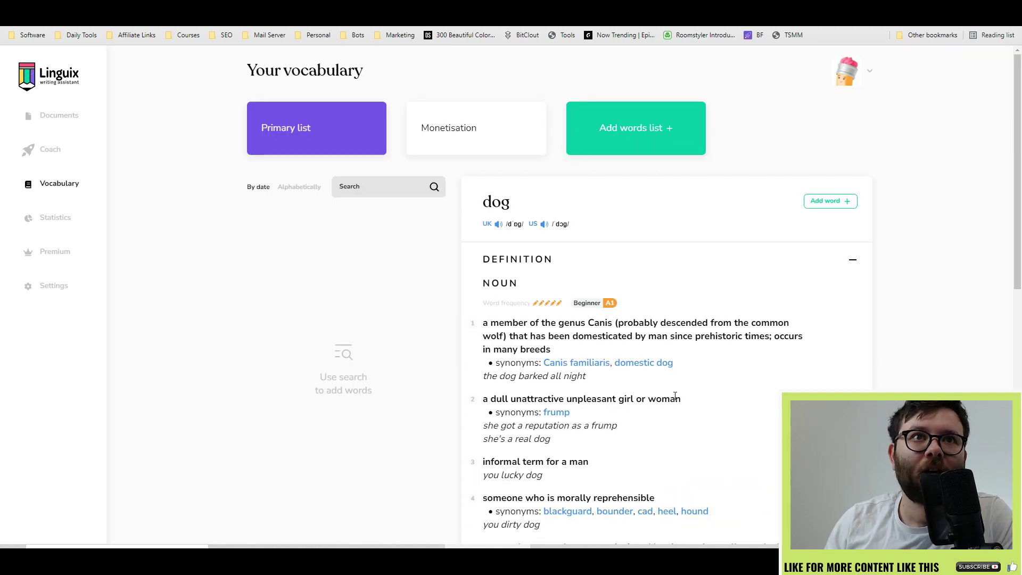
pyautogui.scroll(-2, 675, 397)
pyautogui.click(498, 118)
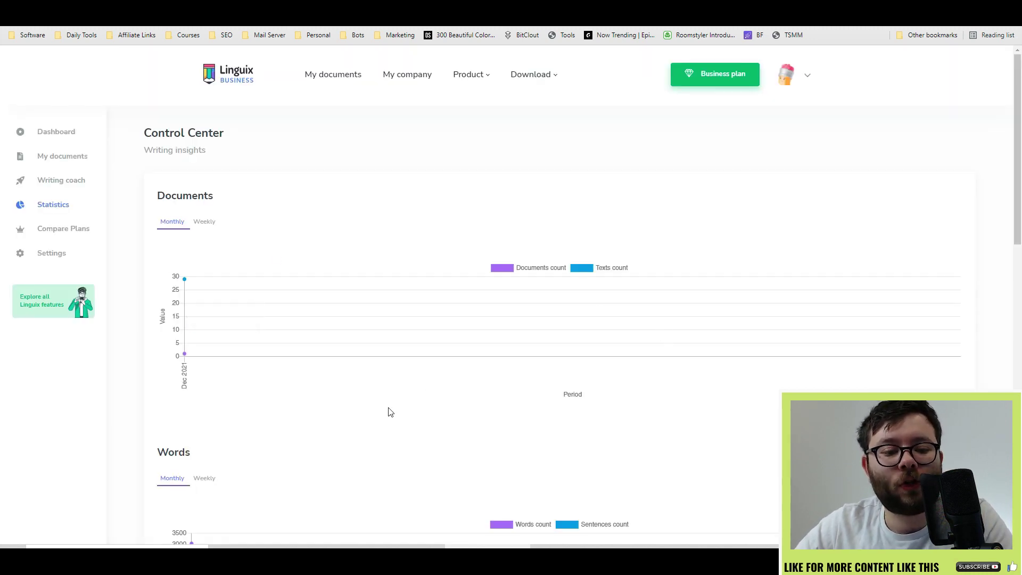
# Look over the Documents, Words and Alerts charts, then show the Documents chart weekly
pyautogui.scroll(-4, 390, 411)
pyautogui.scroll(3, 486, 415)
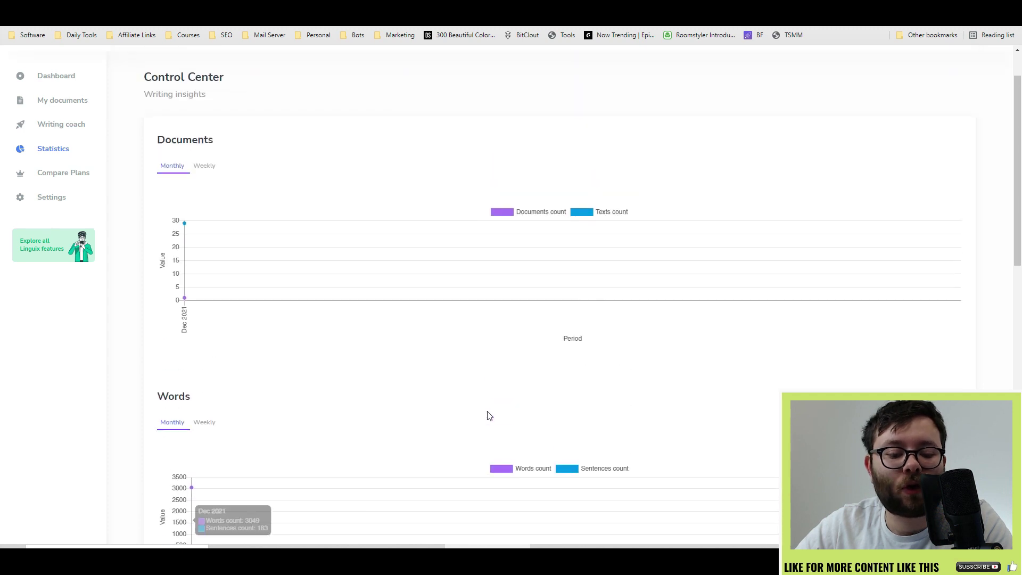
pyautogui.scroll(-7, 486, 415)
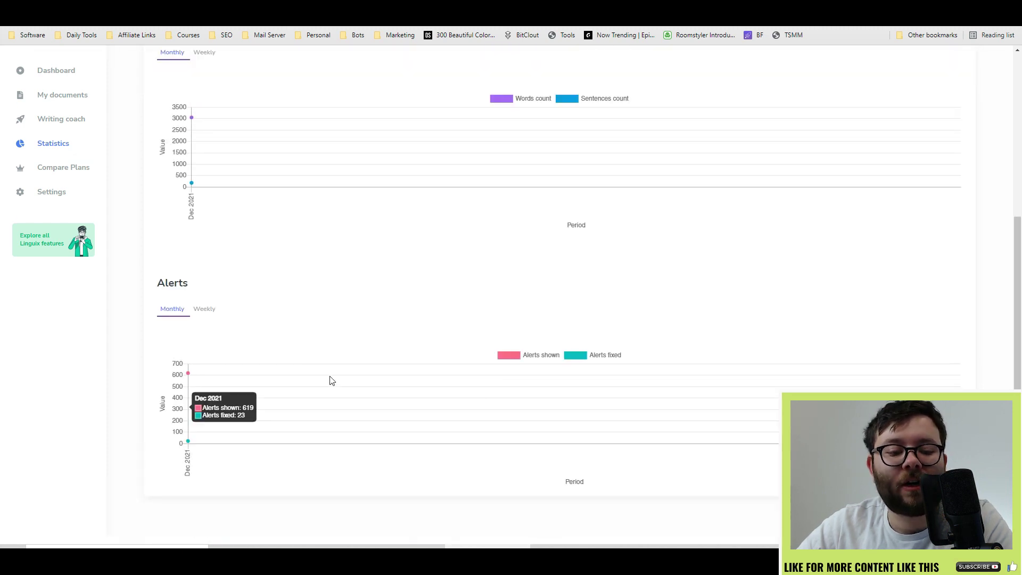
pyautogui.scroll(8, 327, 378)
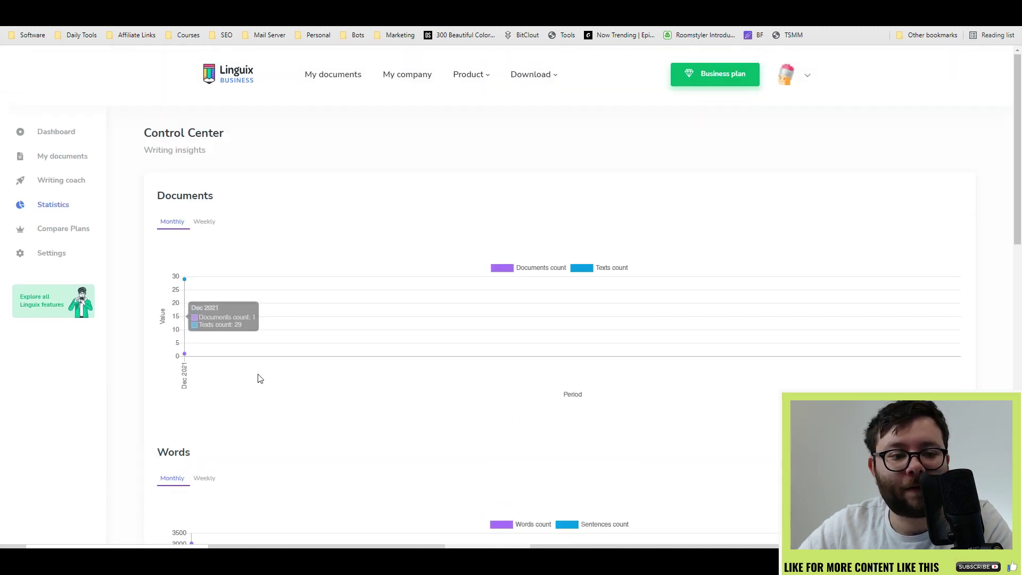
pyautogui.click(201, 225)
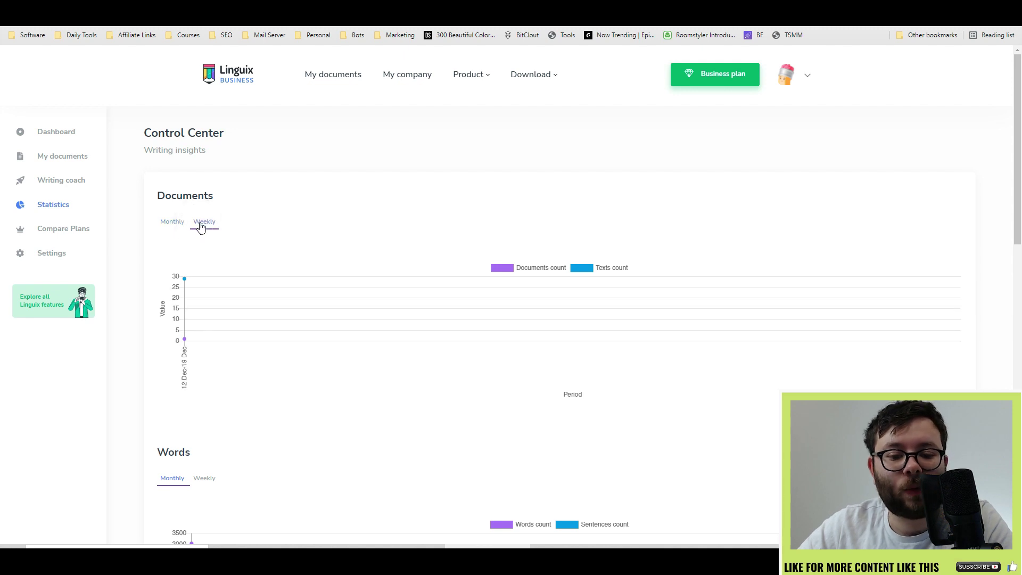
pyautogui.moveTo(519, 85)
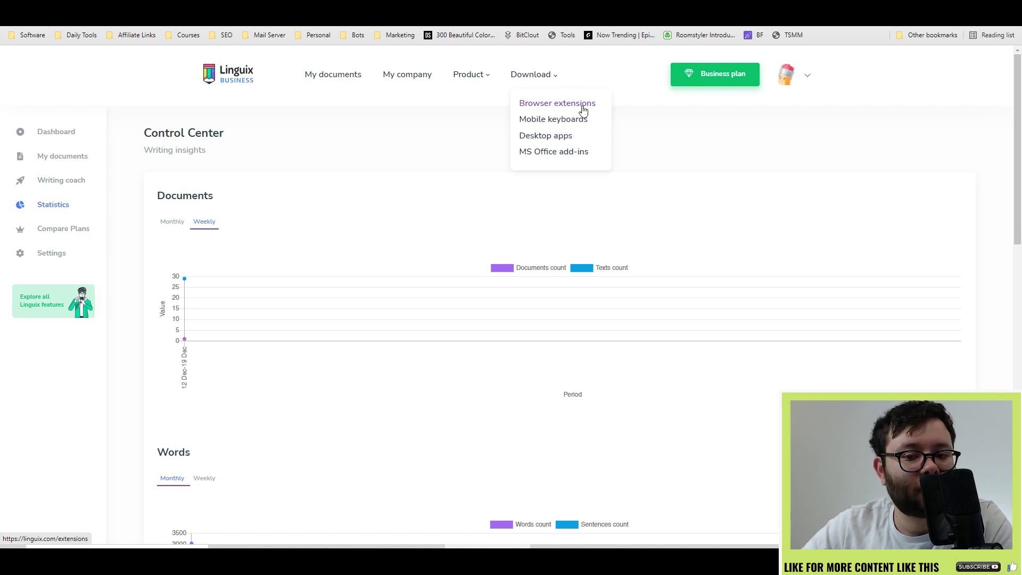
# Open My Dictionary in the Linguix desktop app and select the synced word 'monetisation'
pyautogui.click(575, 139)
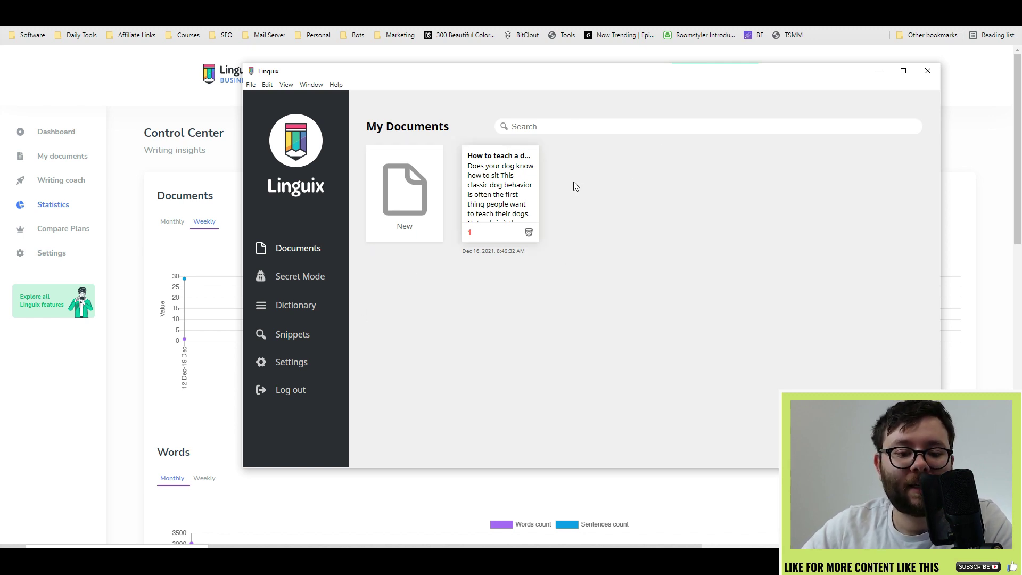
pyautogui.click(307, 306)
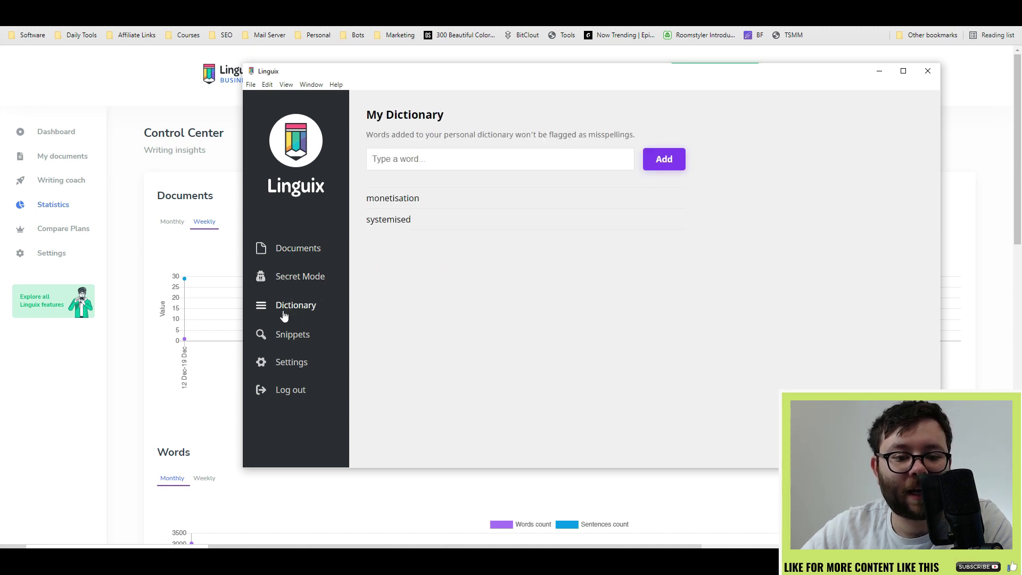
pyautogui.moveTo(365, 198); pyautogui.dragTo(425, 203)
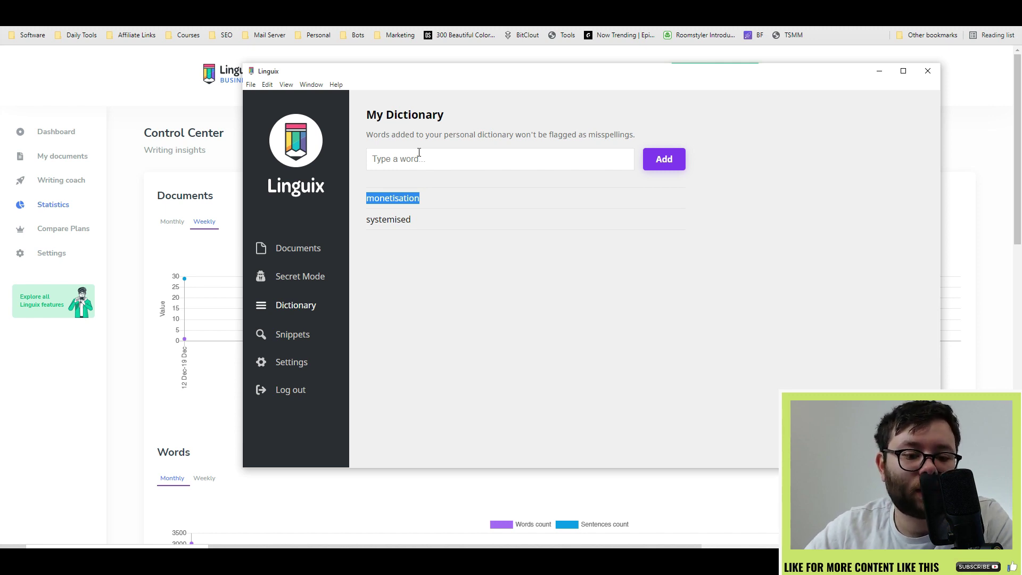
# In the desktop app, create a new document titled 'Test' with the body 'hello'
pyautogui.click(314, 253)
pyautogui.click(409, 183)
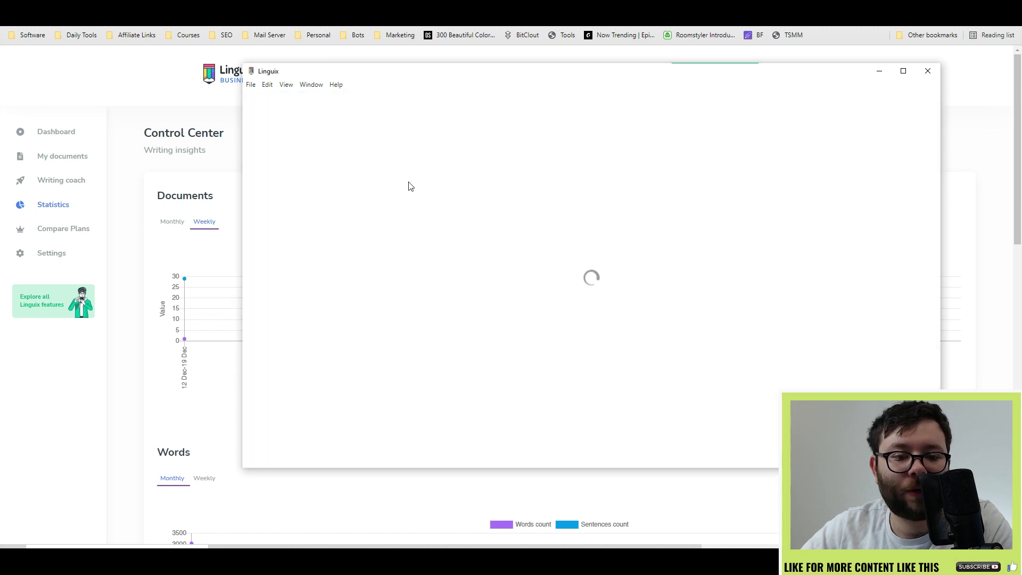
pyautogui.click(455, 112)
pyautogui.write('Test')
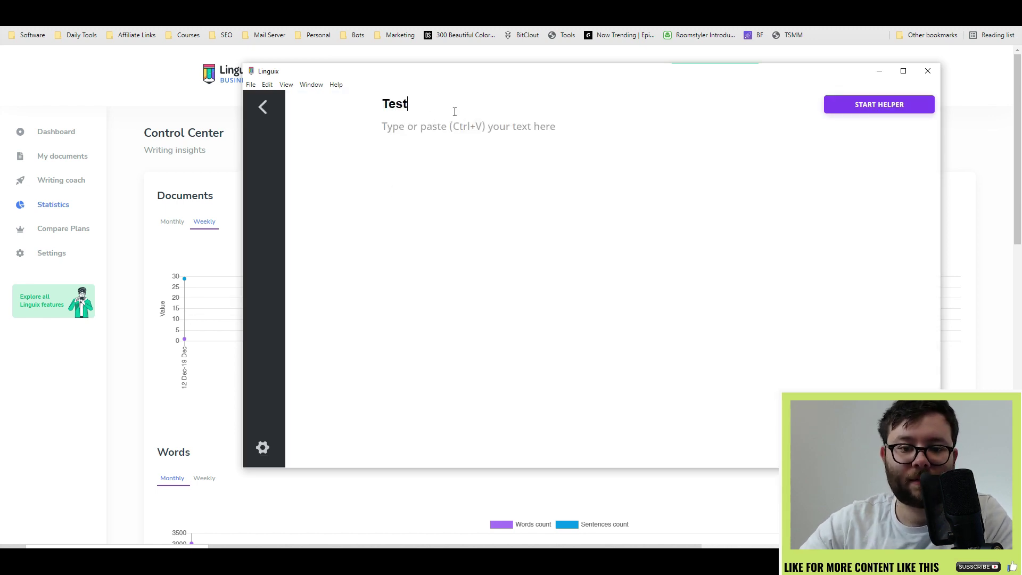
pyautogui.press('Return')
pyautogui.write('hello')
pyautogui.click(271, 107)
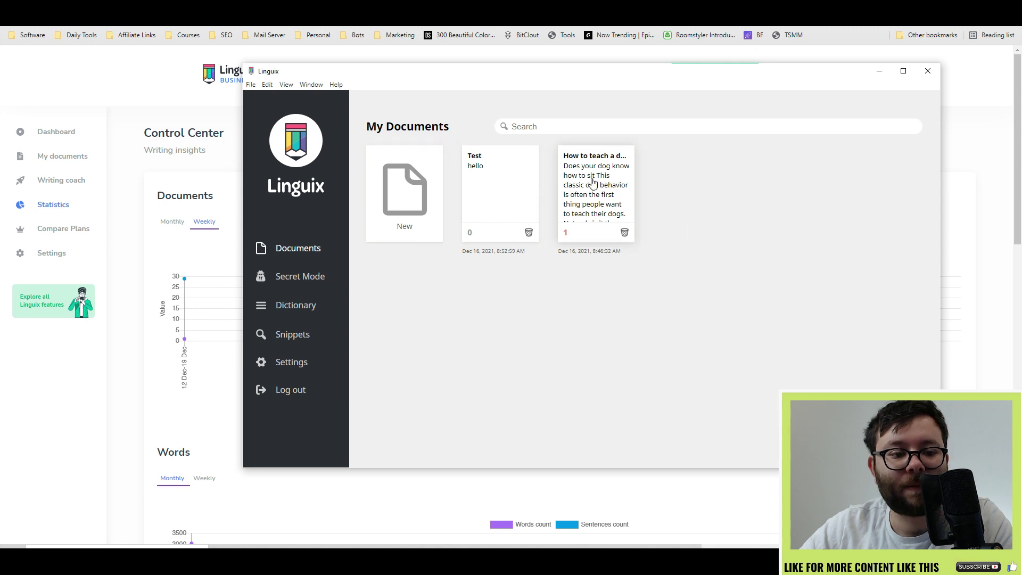
# Open the synced Test document on the web dashboard and append '! How are you?'
pyautogui.click(37, 135)
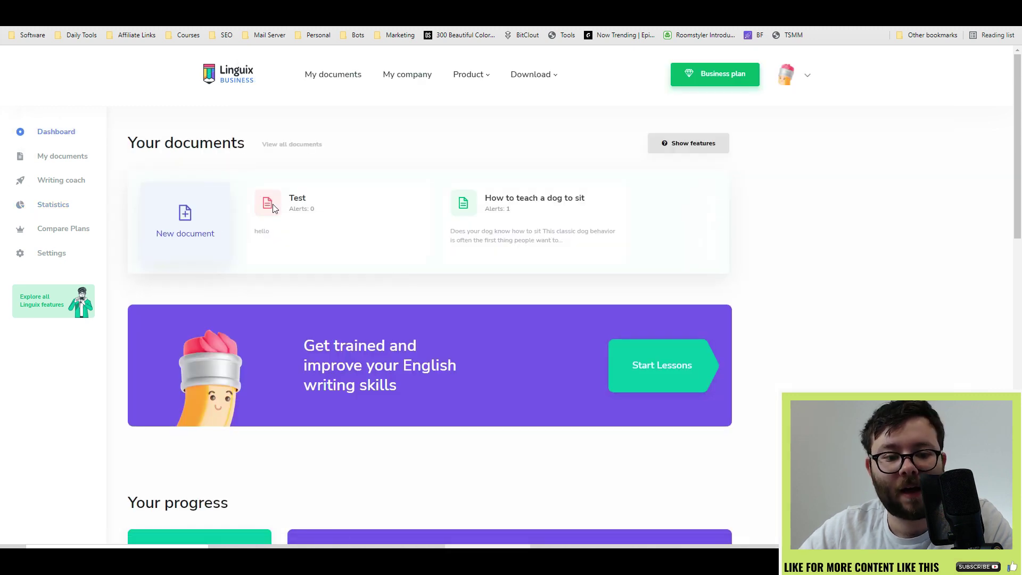
pyautogui.click(321, 212)
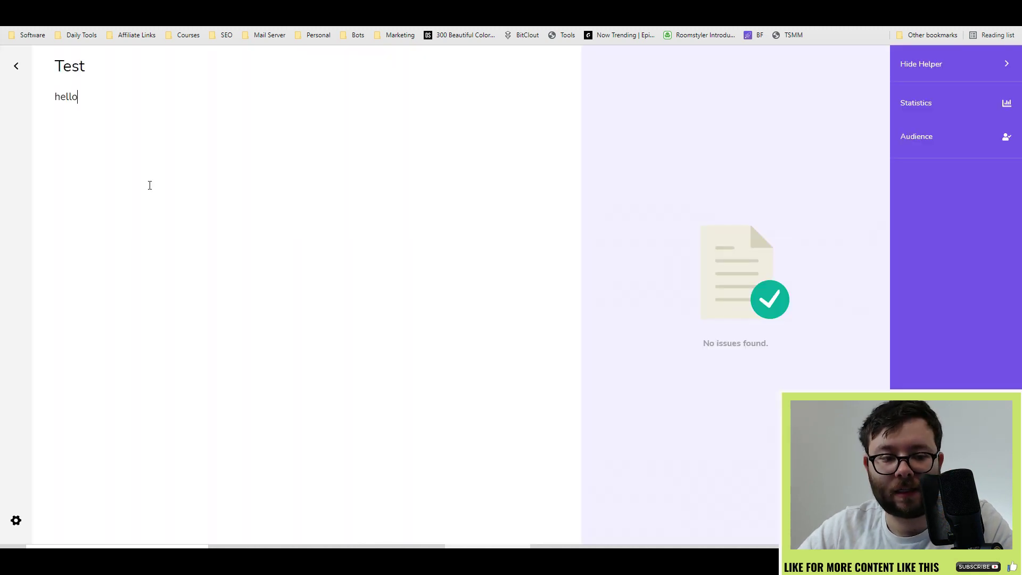
pyautogui.write('! How are you?')
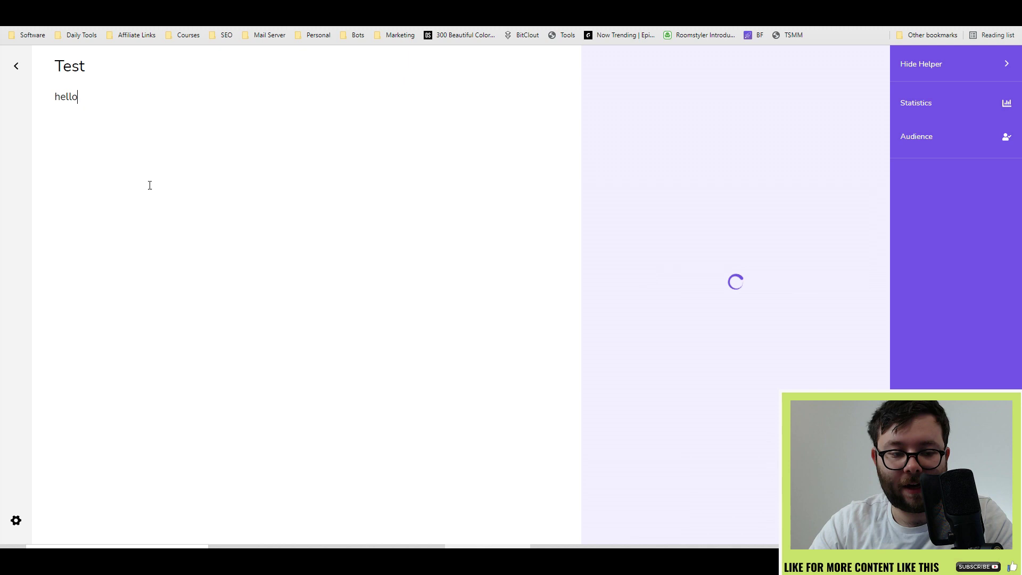
pyautogui.click(17, 67)
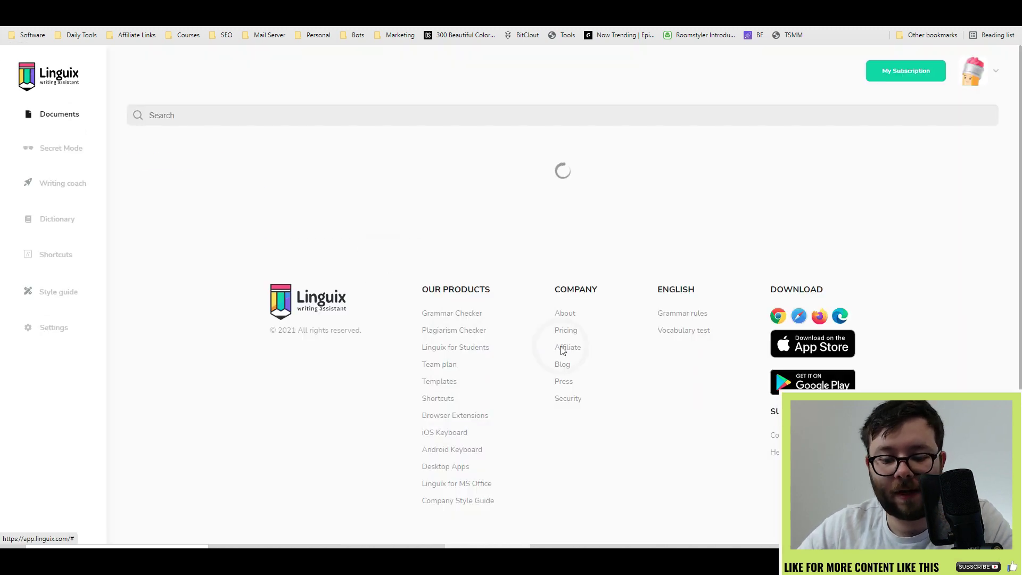
# Enter the shortcut title 'Dog Training Guide' and the keyword 'dgt'
pyautogui.click(481, 191)
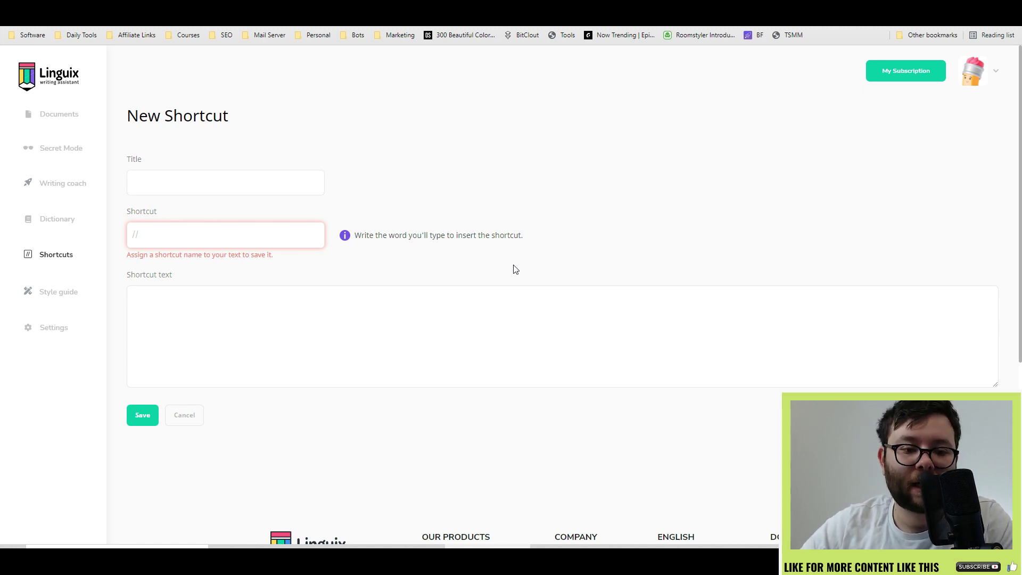
pyautogui.click(308, 181)
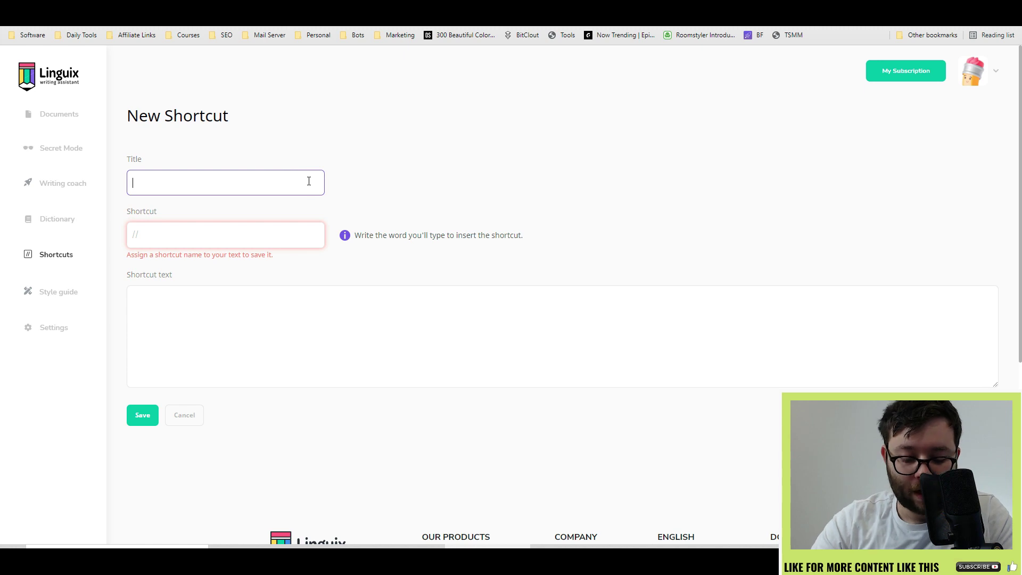
pyautogui.write('Dog Training')
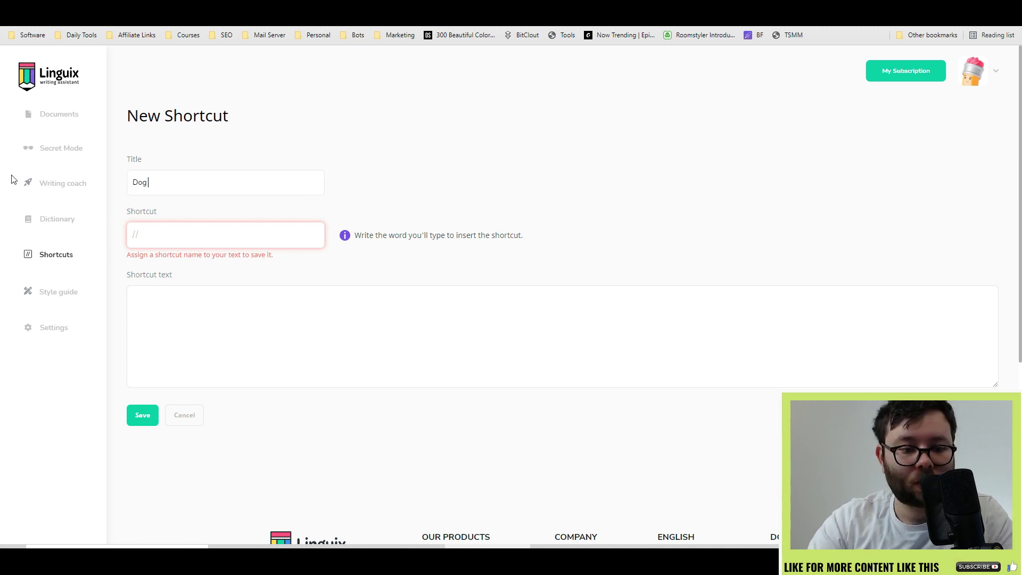
pyautogui.click(167, 234)
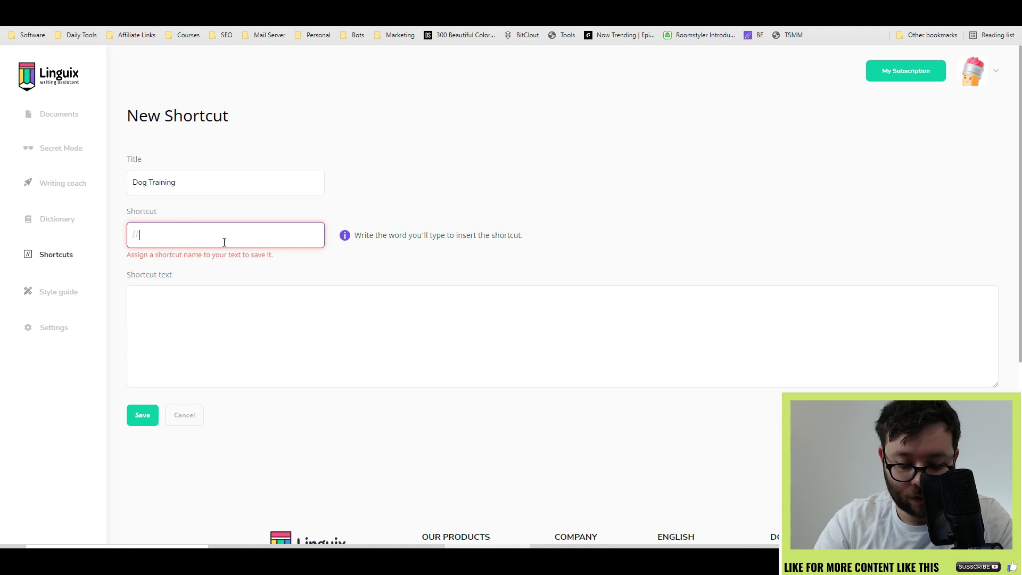
pyautogui.write('dgt')
pyautogui.click(256, 190)
pyautogui.write('Gu')
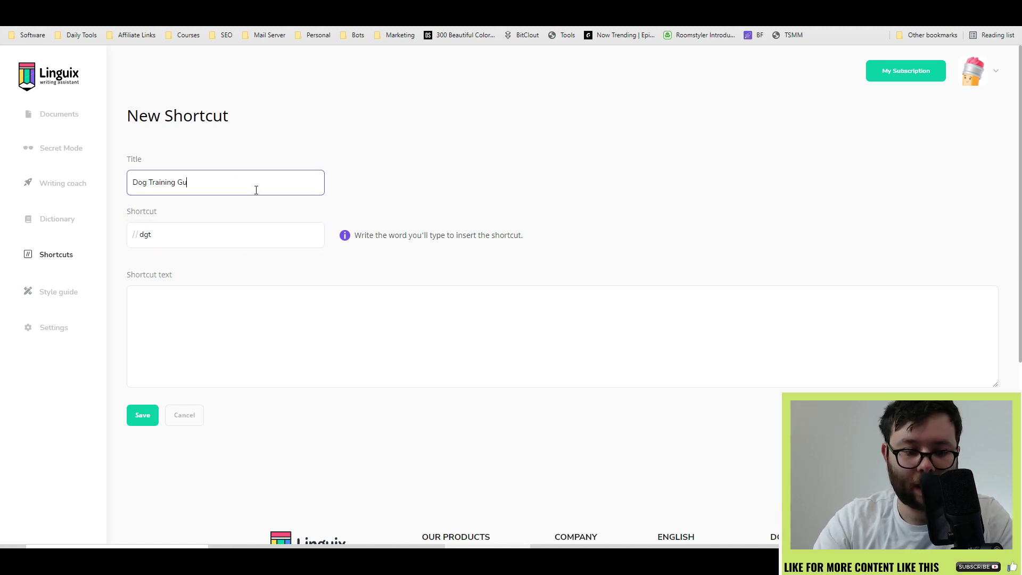
pyautogui.write('ide')
pyautogui.click(219, 319)
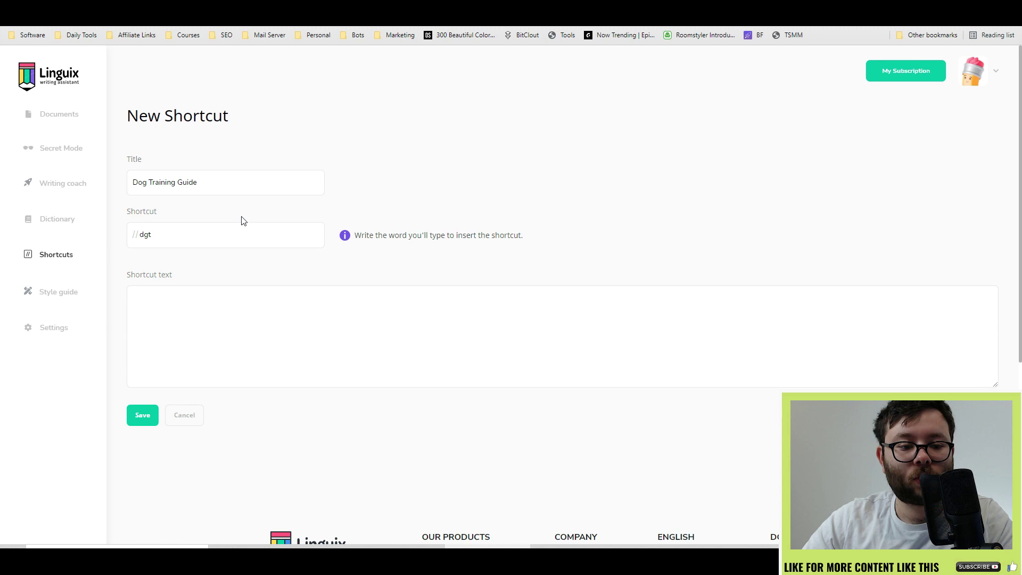
# Copy the title into the shortcut text field and save the dgt shortcut
pyautogui.tripleClick(238, 183)
pyautogui.hotkey('ctrl', 'c')
pyautogui.click(251, 343)
pyautogui.hotkey('ctrl', 'v')
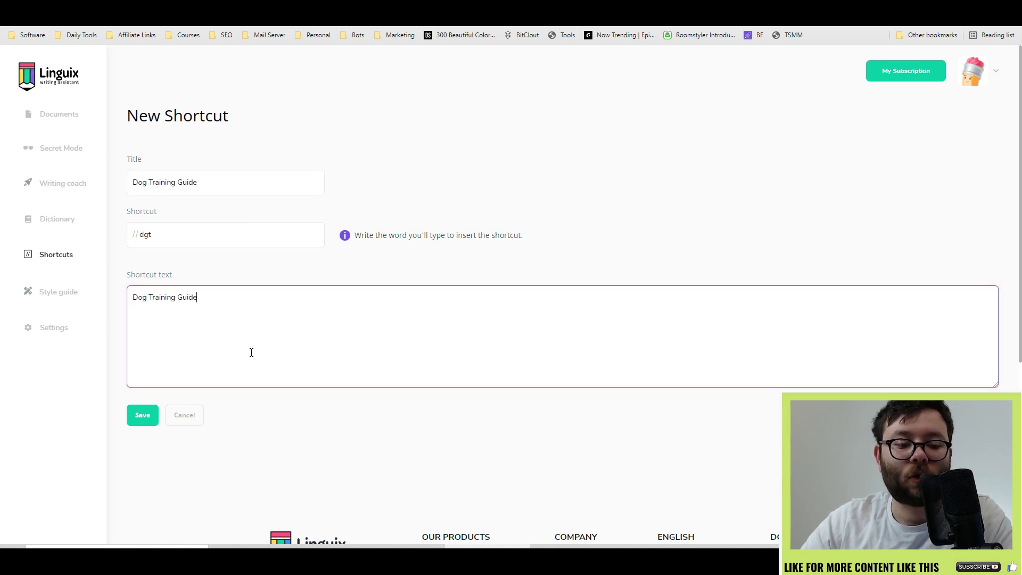
pyautogui.click(143, 416)
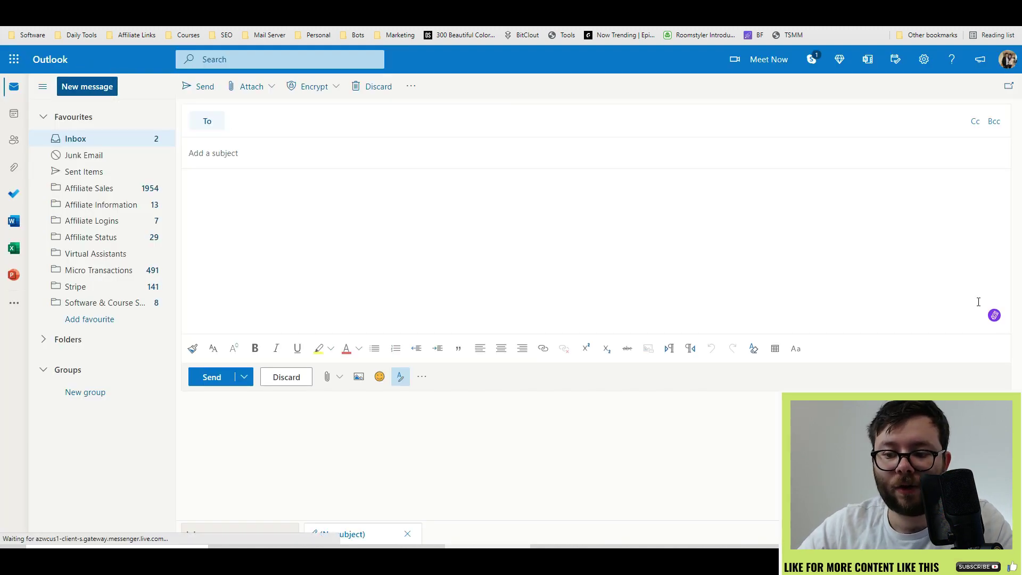
# Insert the //dgt shortcut text 'Dog Training Guide' into the Outlook message body
pyautogui.moveTo(991, 317)
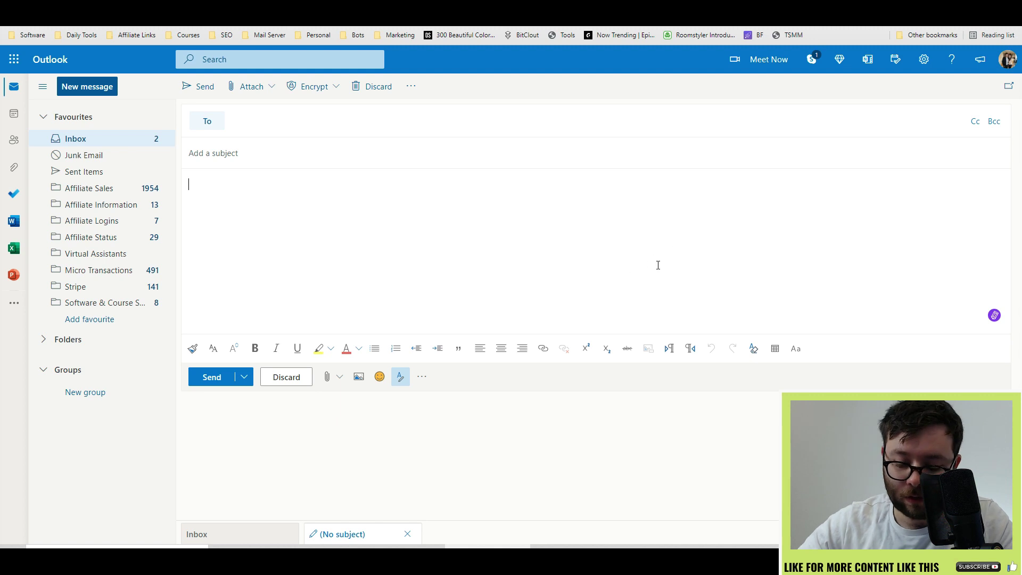
pyautogui.write('//dg')
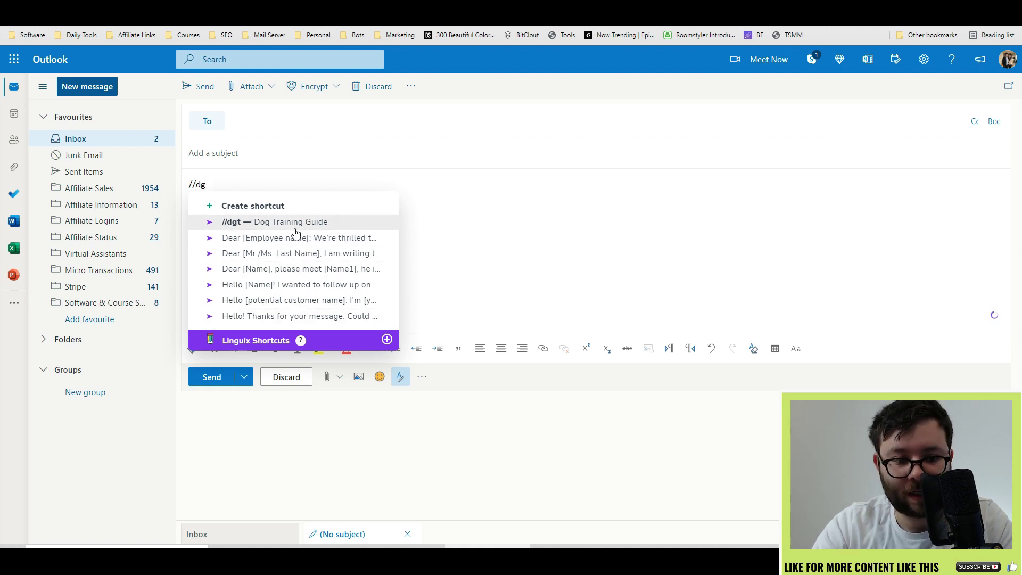
pyautogui.click(296, 231)
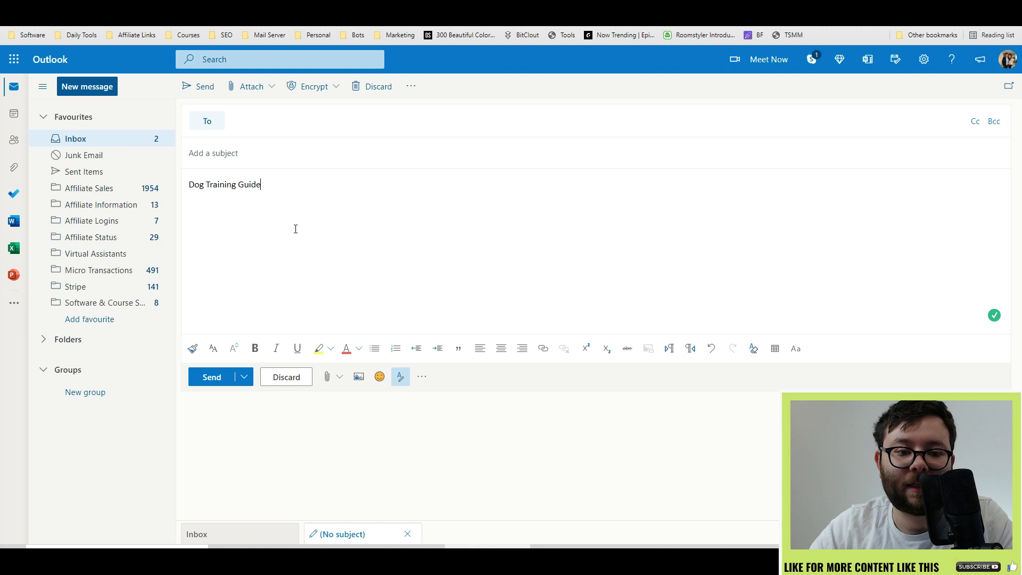
pyautogui.press('Return')
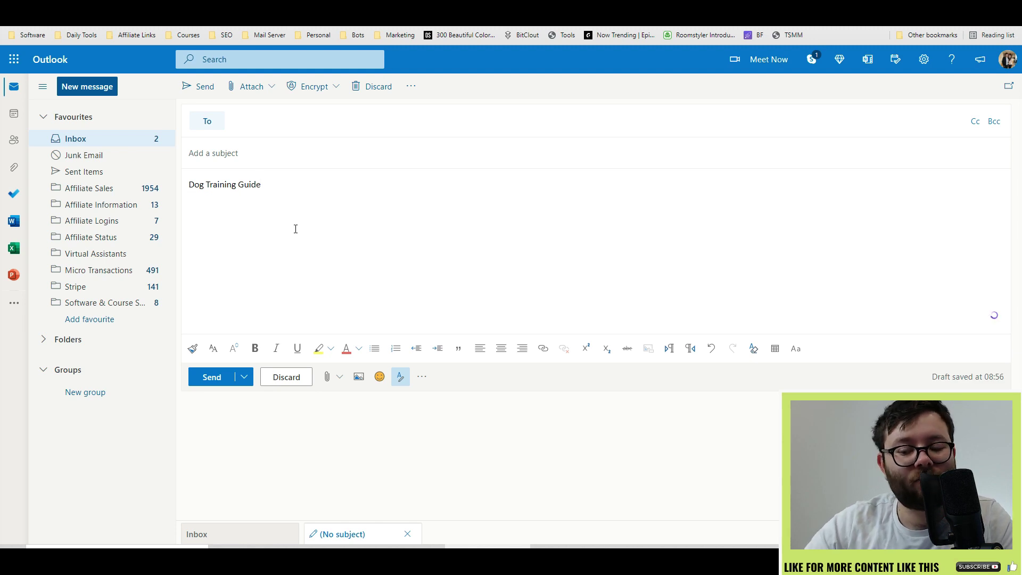
# Rephrase the text to 'The dog training guide is written for dogs.' and open it in the Linguix editor
pyautogui.hotkey('ctrl', 'a')
pyautogui.click(956, 319)
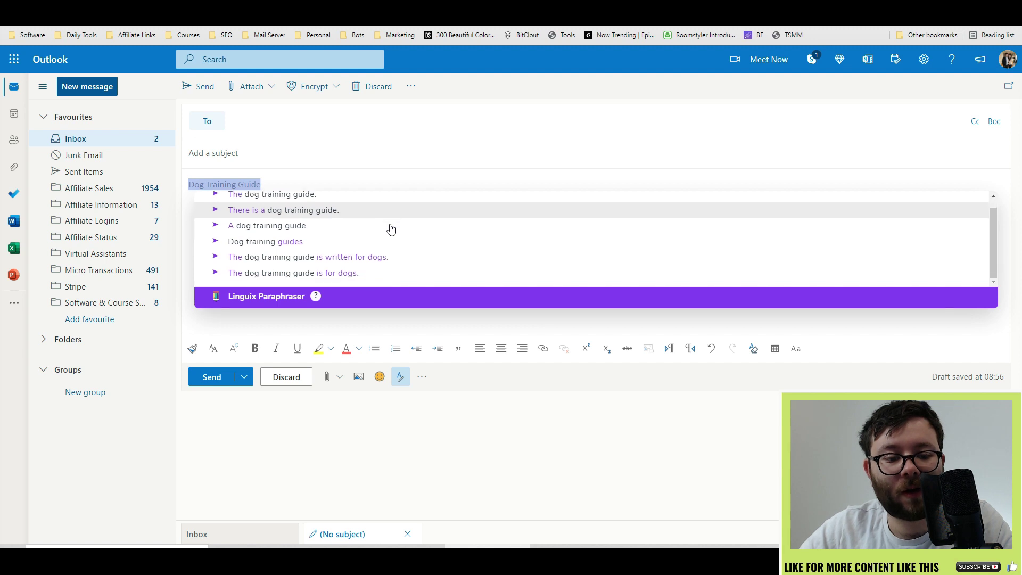
pyautogui.scroll(-1, 320, 250)
pyautogui.click(218, 259)
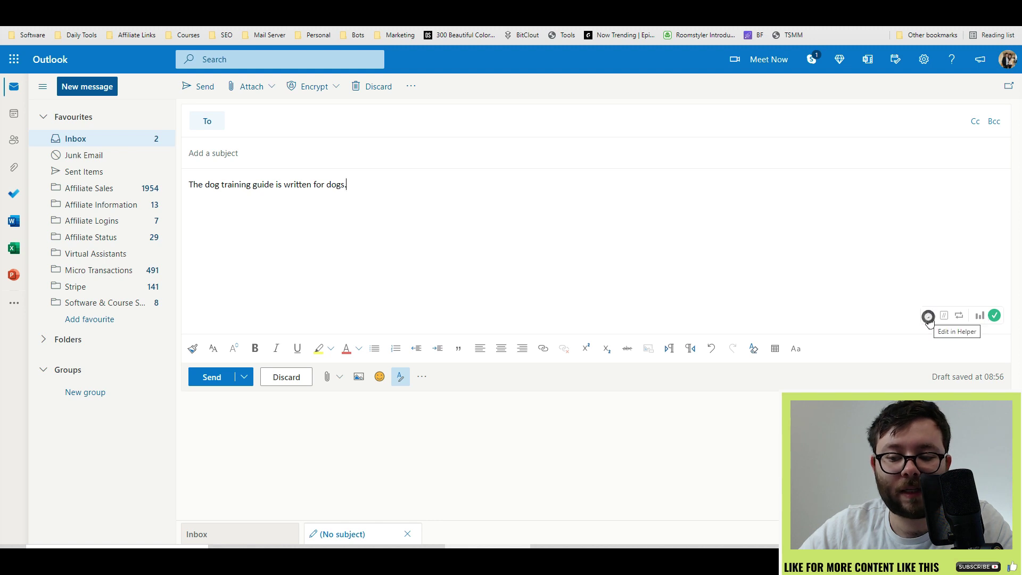
pyautogui.click(929, 316)
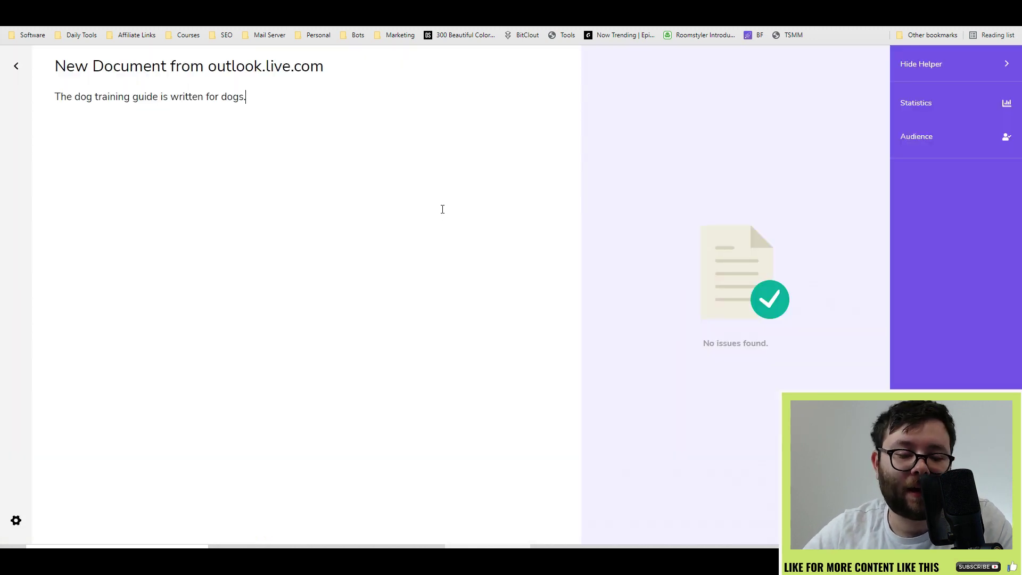
# Leave the editor and open the existing euro rule in the Company Style Guide
pyautogui.click(16, 66)
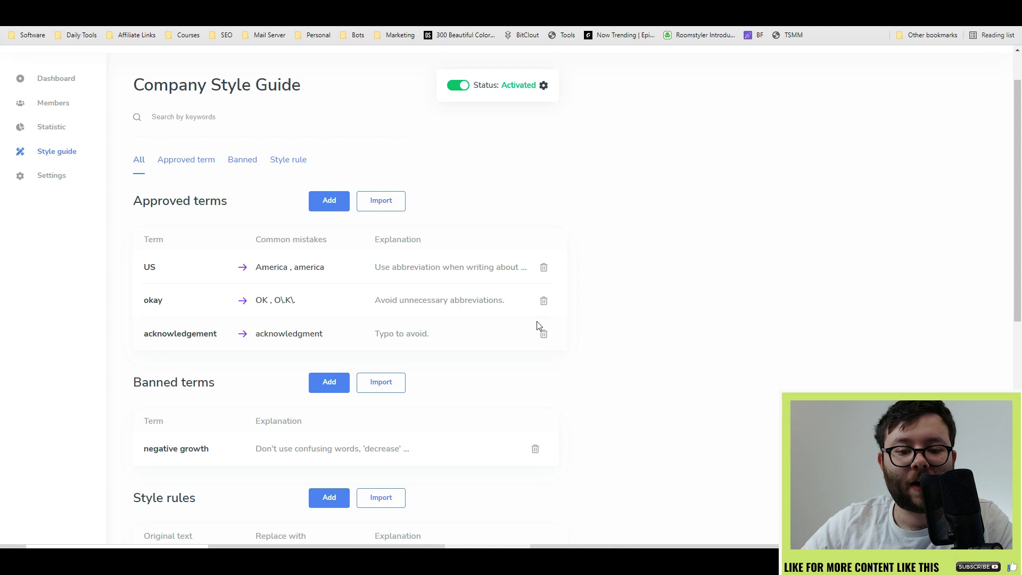
pyautogui.scroll(1, 612, 335)
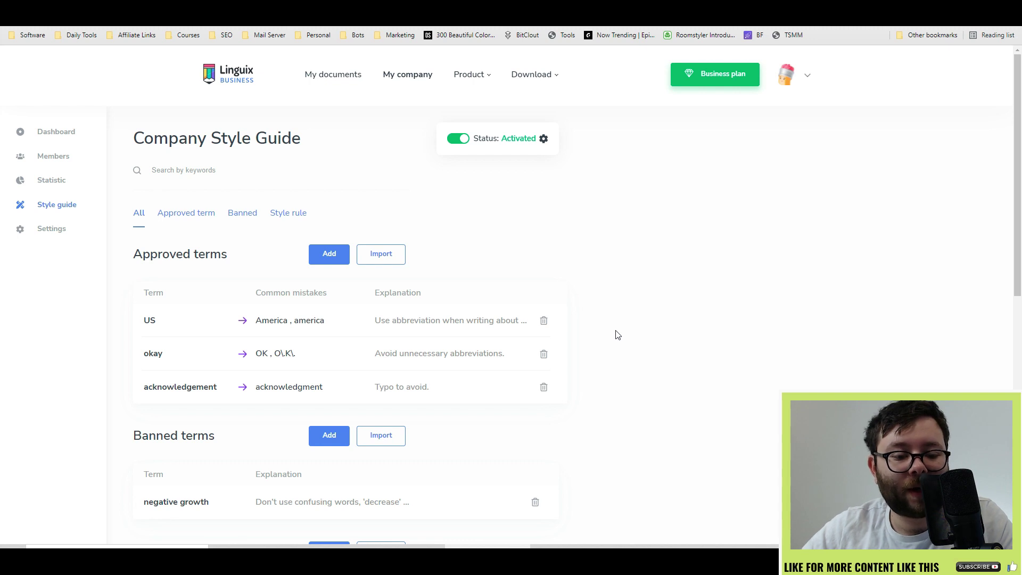
pyautogui.scroll(-2, 565, 323)
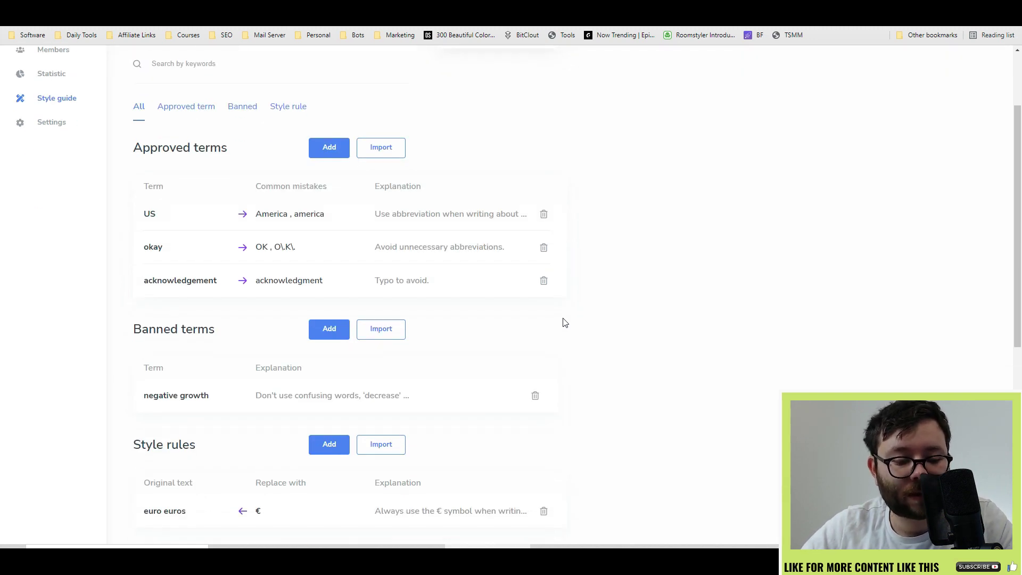
pyautogui.scroll(2, 565, 322)
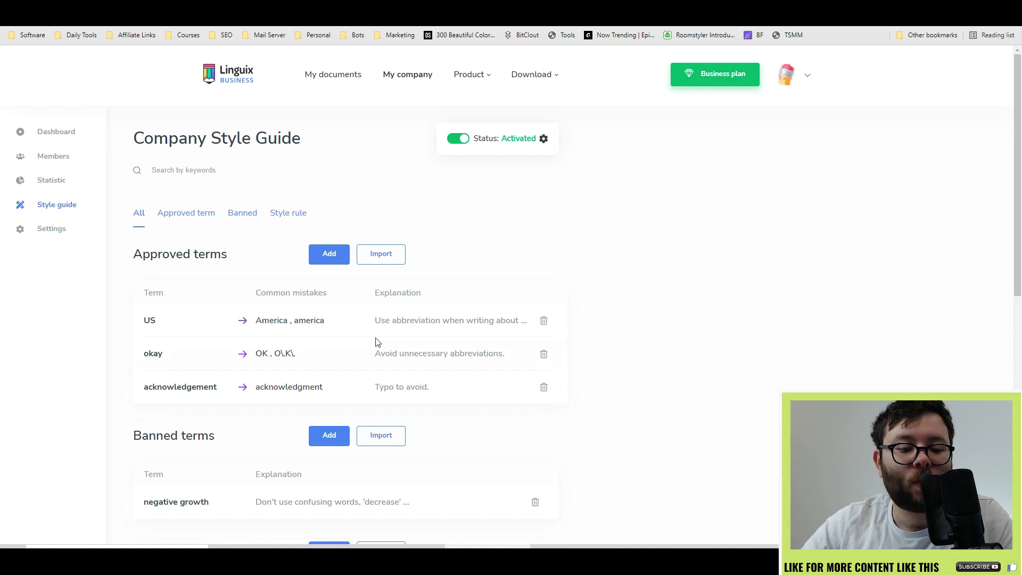
pyautogui.scroll(-3, 530, 344)
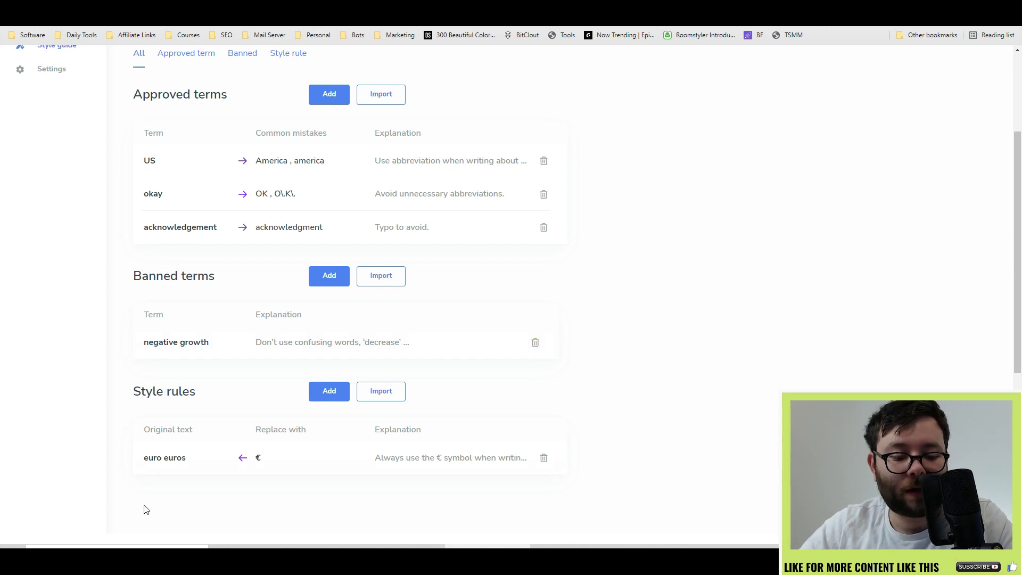
pyautogui.moveTo(142, 458); pyautogui.dragTo(182, 458)
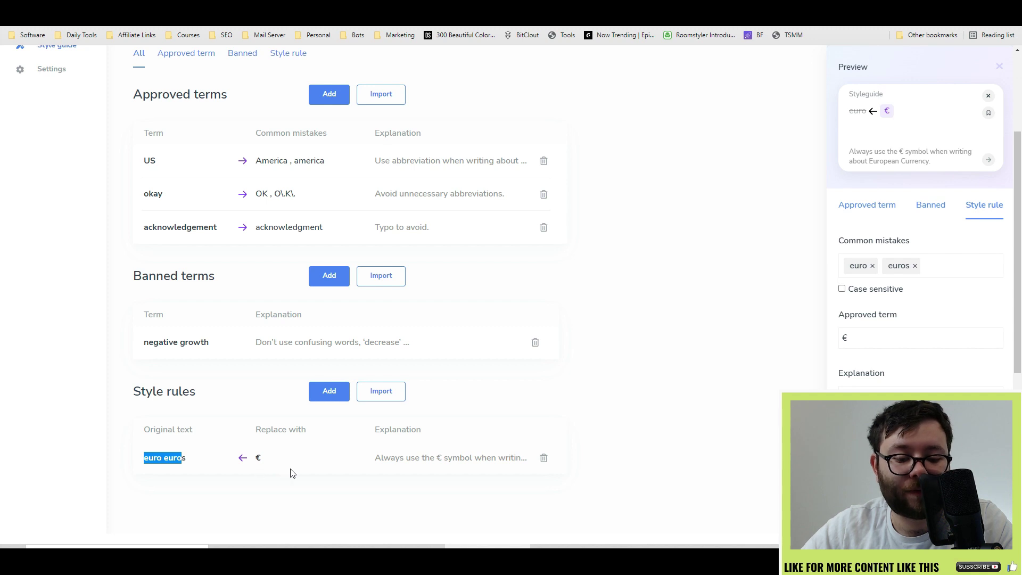
# Add a new style rule with 'pounds' as the common mistake
pyautogui.click(332, 395)
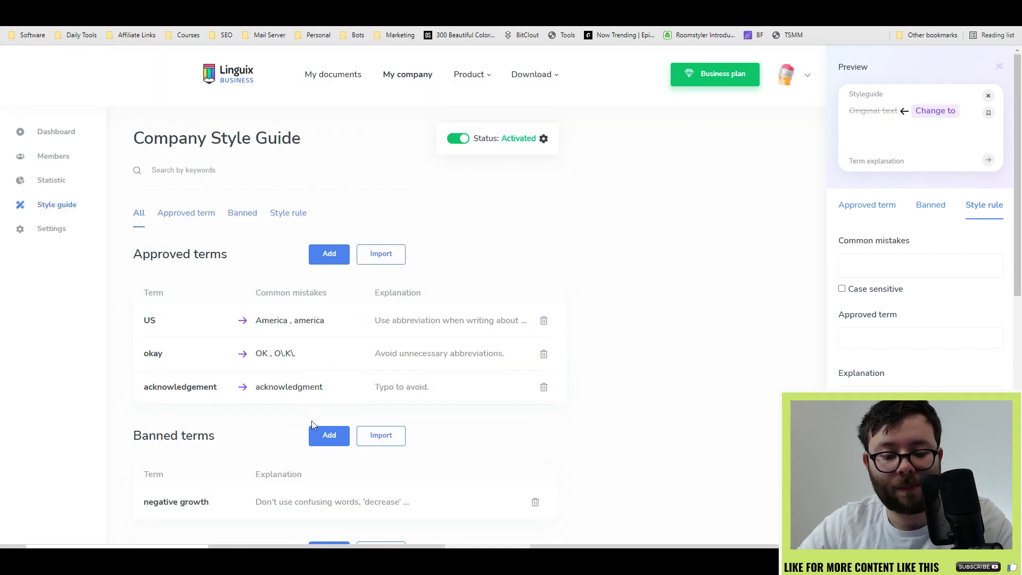
pyautogui.click(896, 262)
pyautogui.write('pounds')
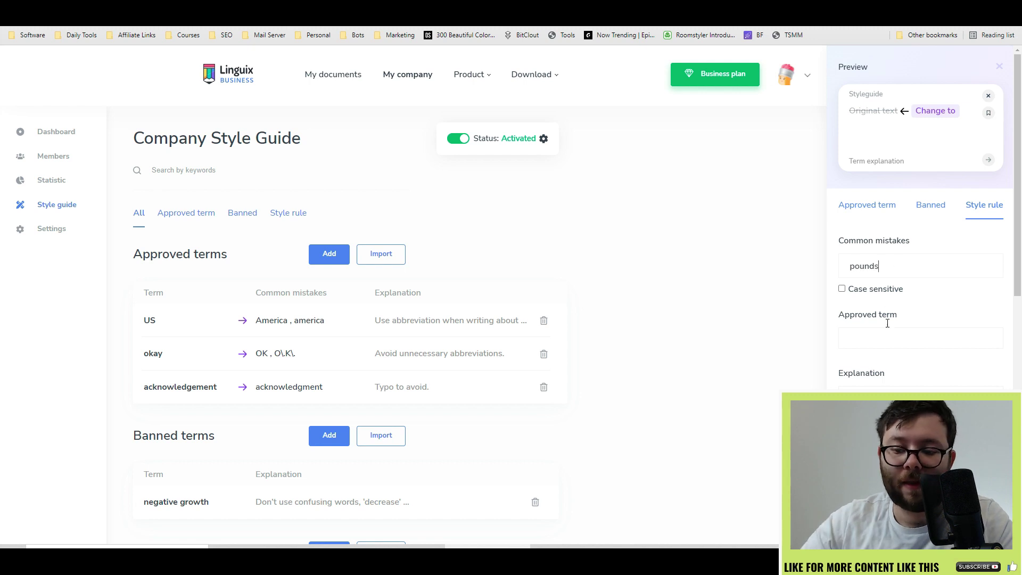
pyautogui.click(888, 335)
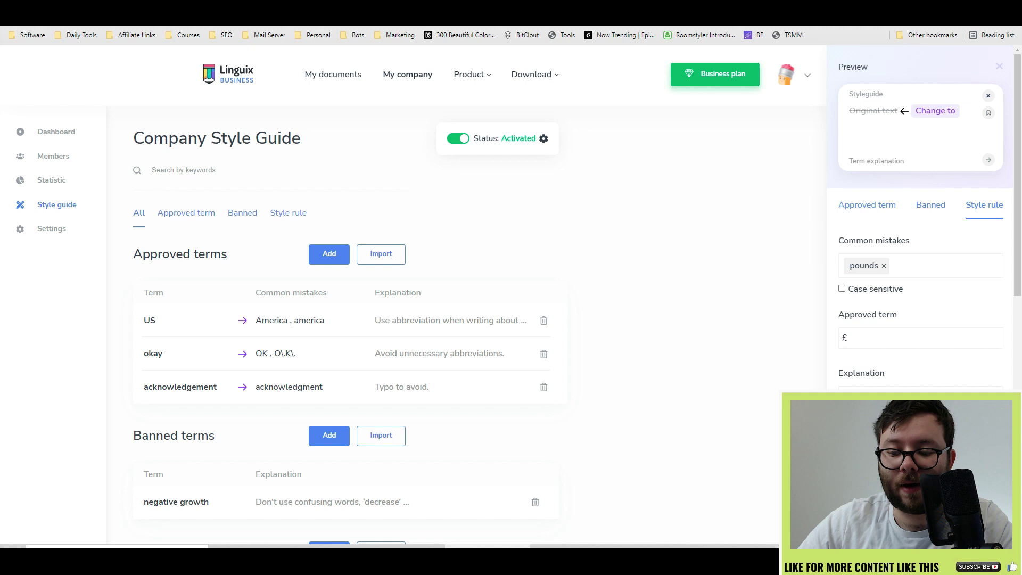
pyautogui.scroll(-4, 178, 433)
pyautogui.doubleClick(159, 434)
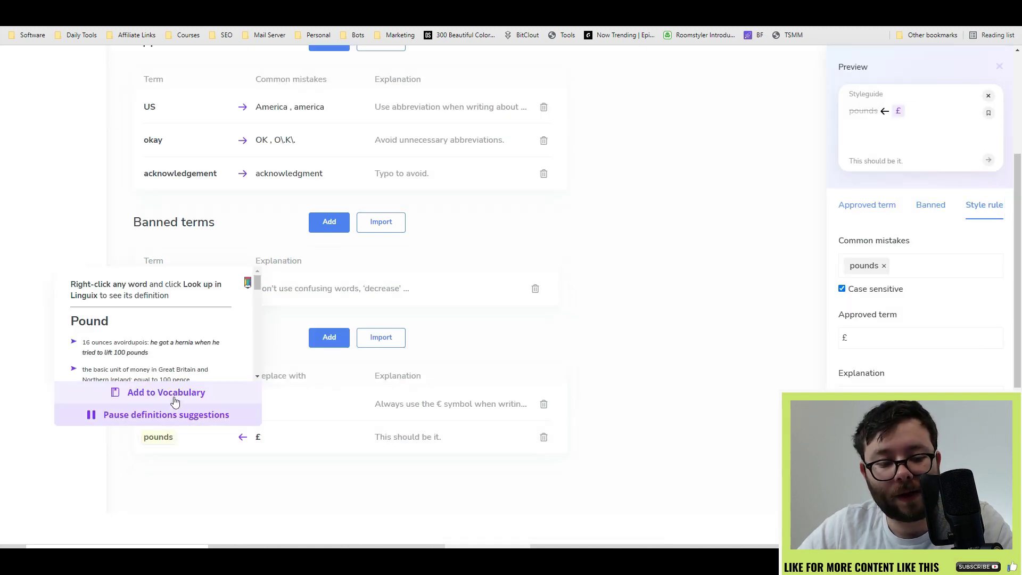
pyautogui.click(382, 474)
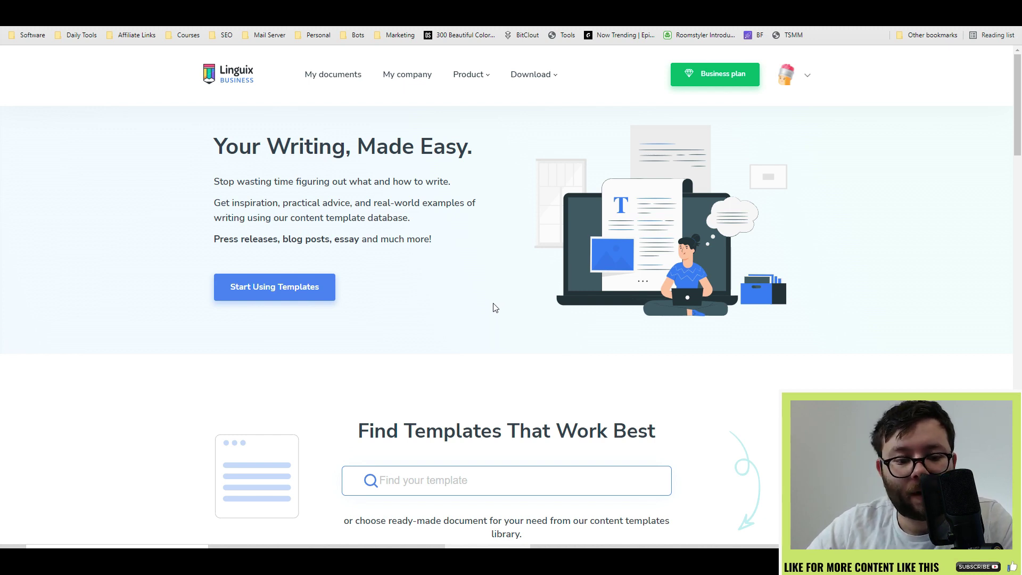
# Customize the Simple Blog Post social template and preview its intro, main, considerations and conclusion text
pyautogui.scroll(-6, 493, 308)
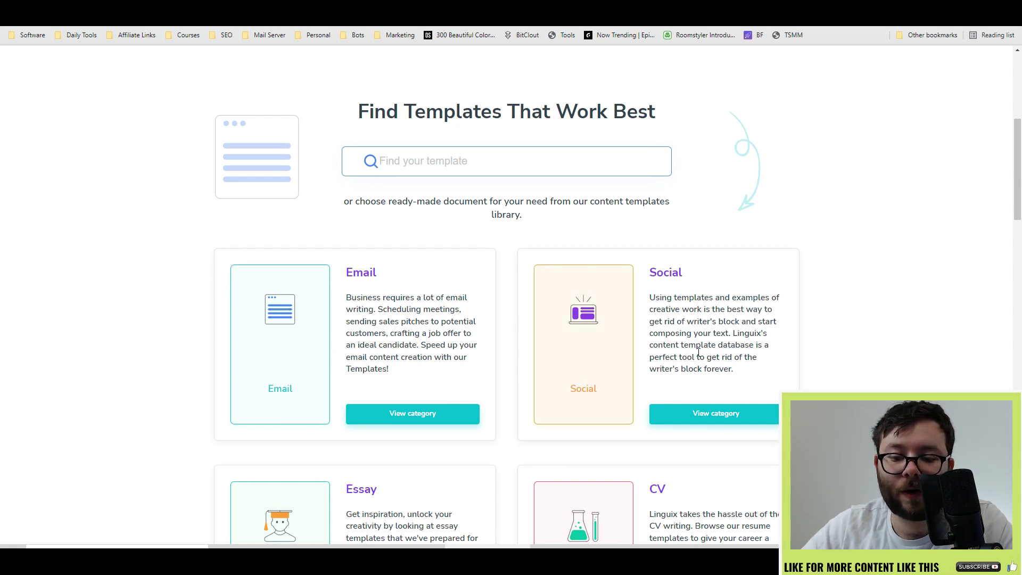
pyautogui.click(627, 395)
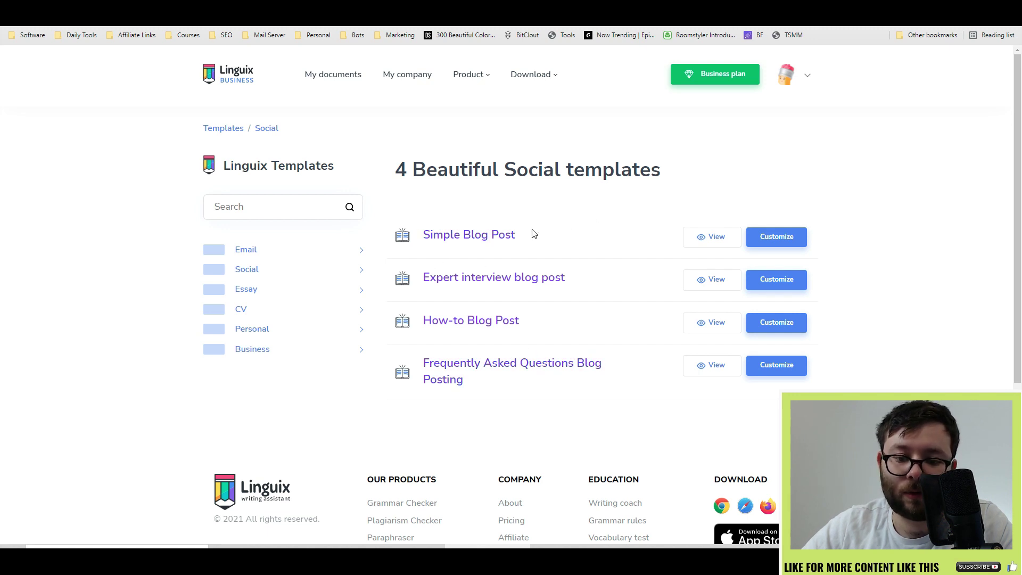
pyautogui.click(756, 239)
pyautogui.moveTo(218, 211); pyautogui.dragTo(536, 207)
pyautogui.click(583, 228)
pyautogui.click(298, 168)
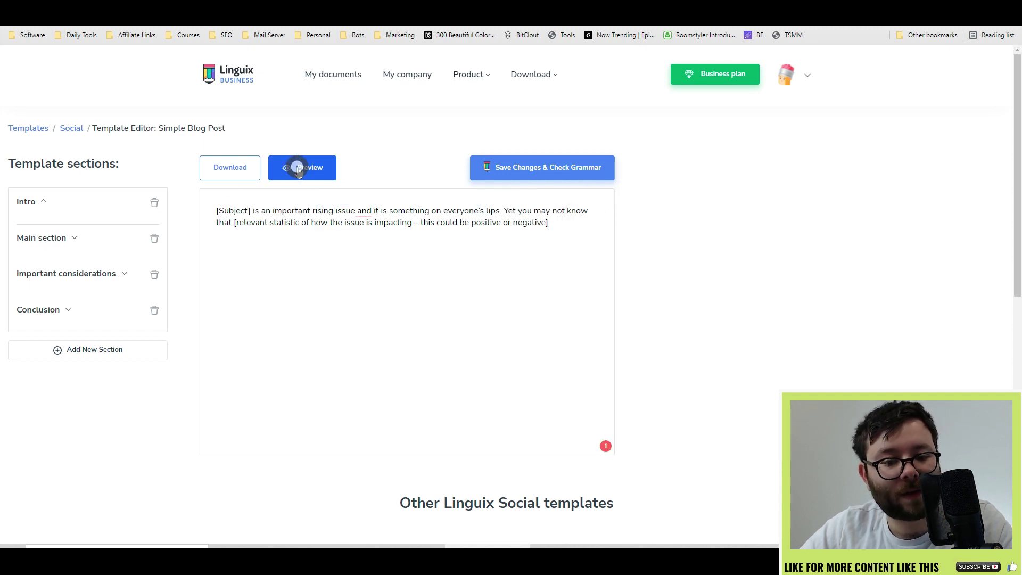
pyautogui.moveTo(73, 253); pyautogui.dragTo(718, 354)
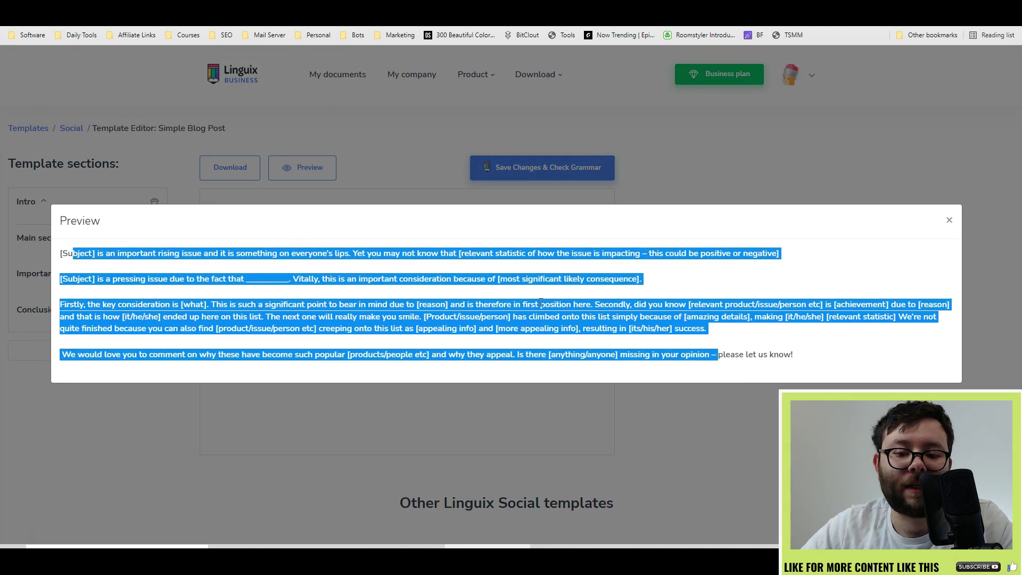
pyautogui.click(667, 351)
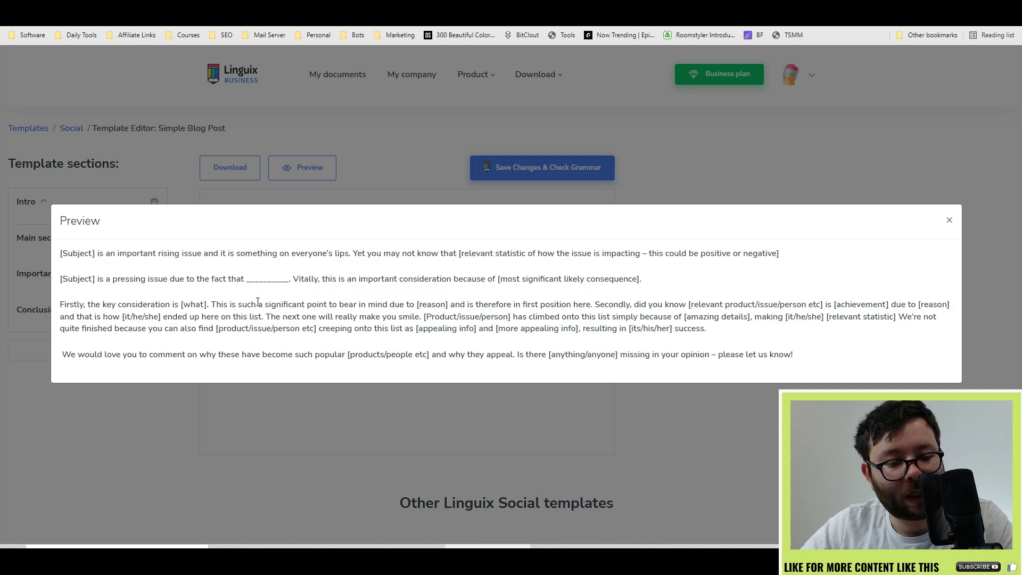